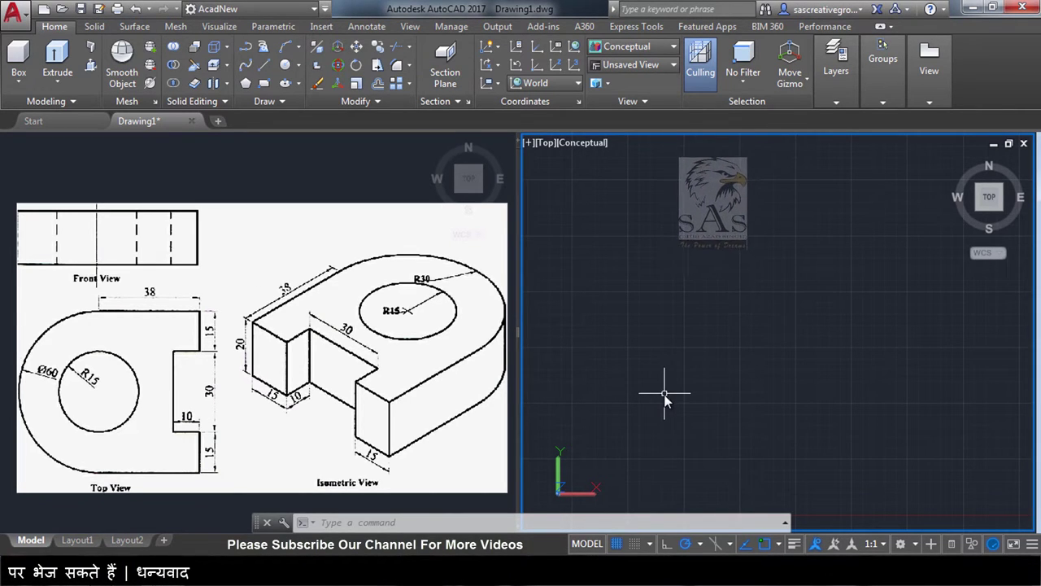
Step: Start a line at a picked corner with Ortho on and draw the 38-unit top edge
{"action": "type", "text": "l"}
{"action": "key", "text": "Return"}
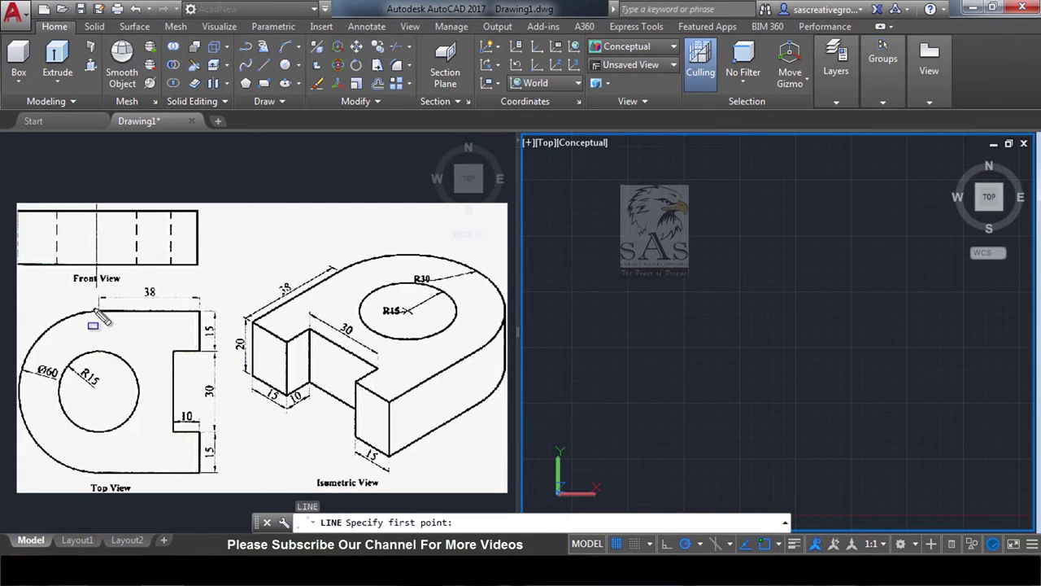
{"action": "left_click_drag", "start_coordinate": [94, 289], "coordinate": [214, 319]}
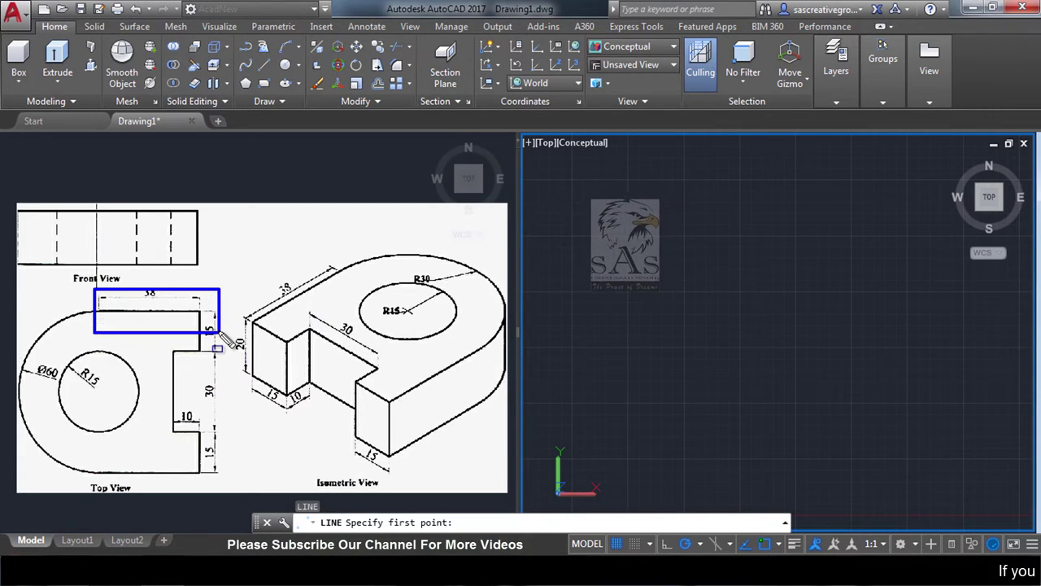
{"action": "left_click", "coordinate": [663, 314]}
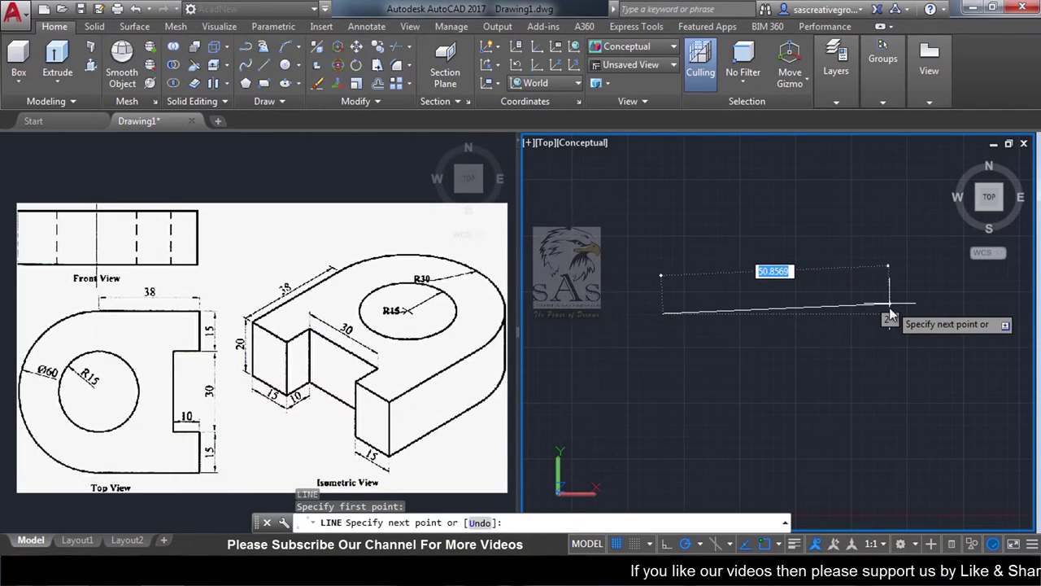
{"action": "left_click", "coordinate": [665, 543]}
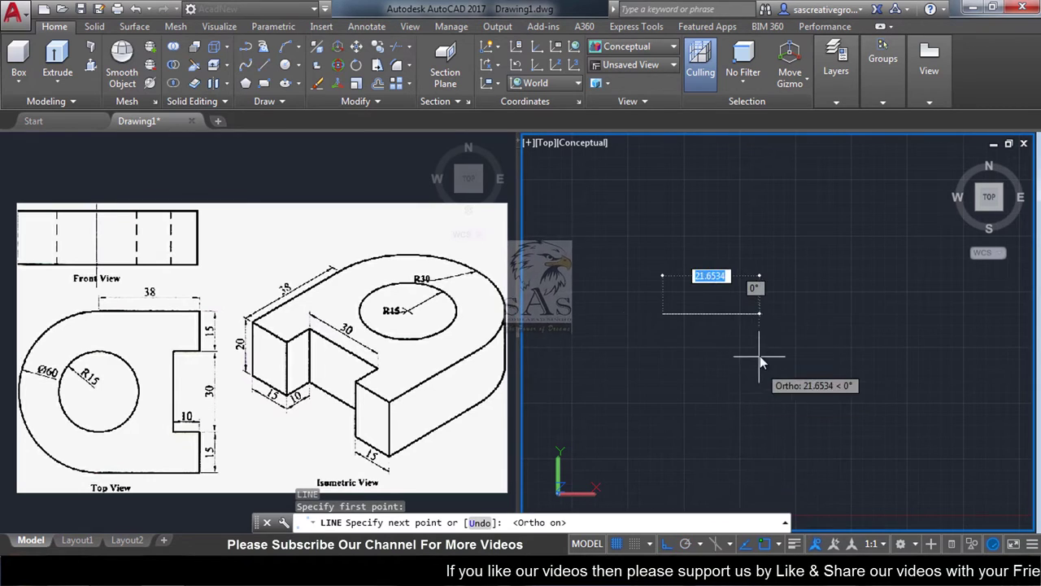
{"action": "type", "text": "38"}
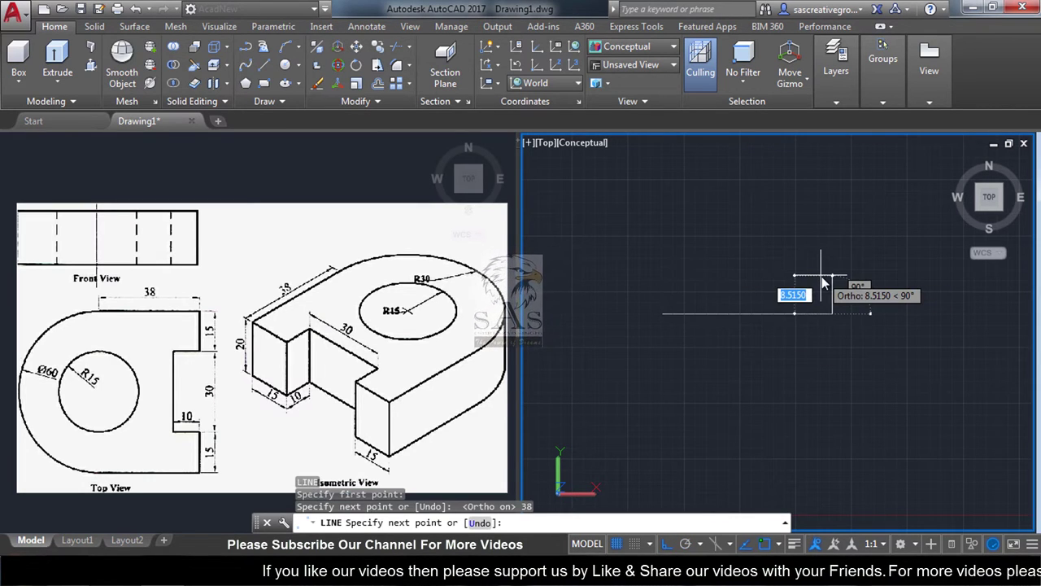
{"action": "key", "text": "Return"}
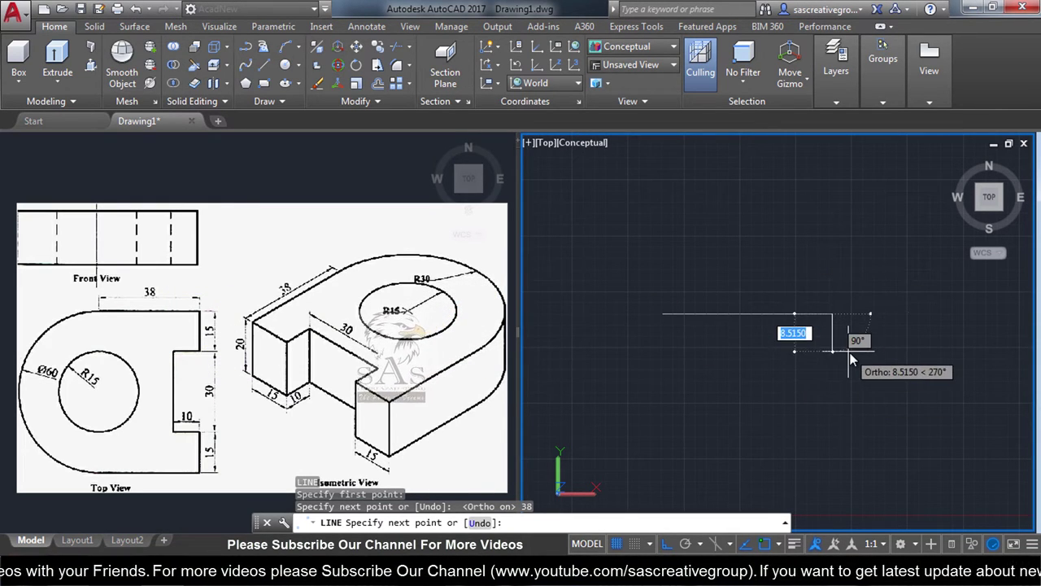
Step: Continue the outline with a 15-unit edge downward and a 10-unit edge leftward
{"action": "type", "text": "15"}
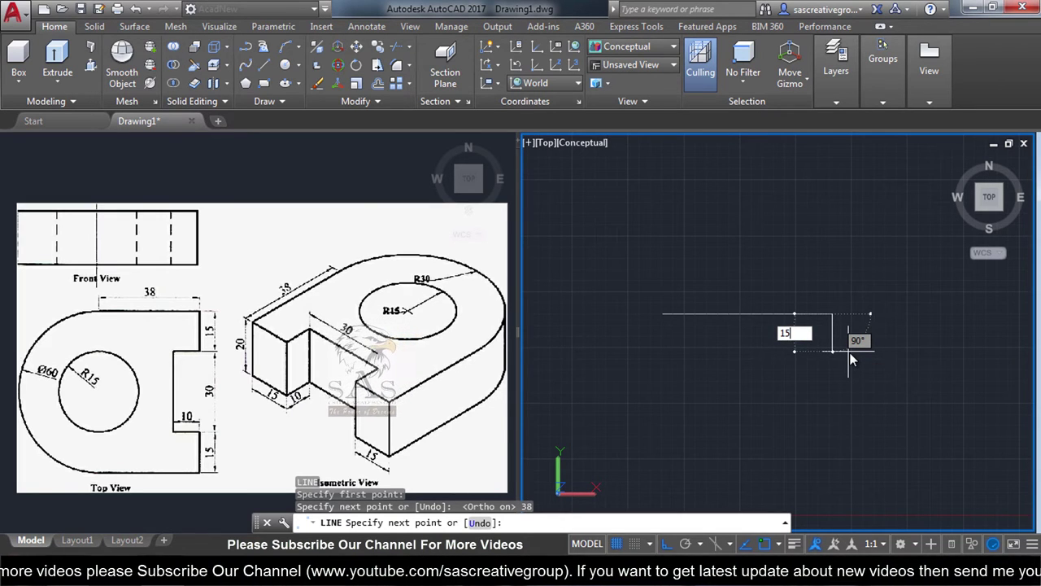
{"action": "key", "text": "Return"}
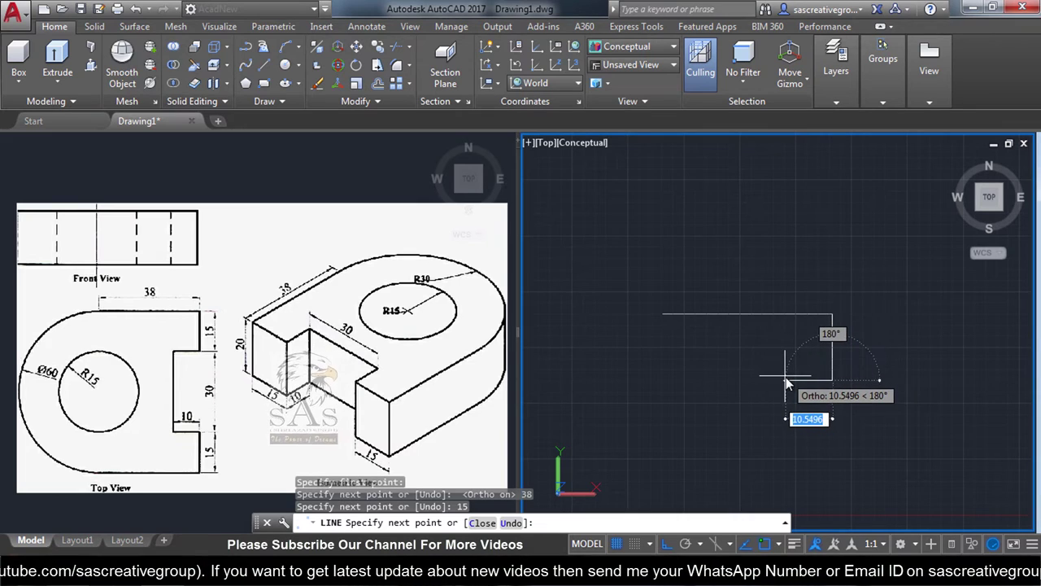
{"action": "left_click_drag", "start_coordinate": [166, 334], "coordinate": [210, 363]}
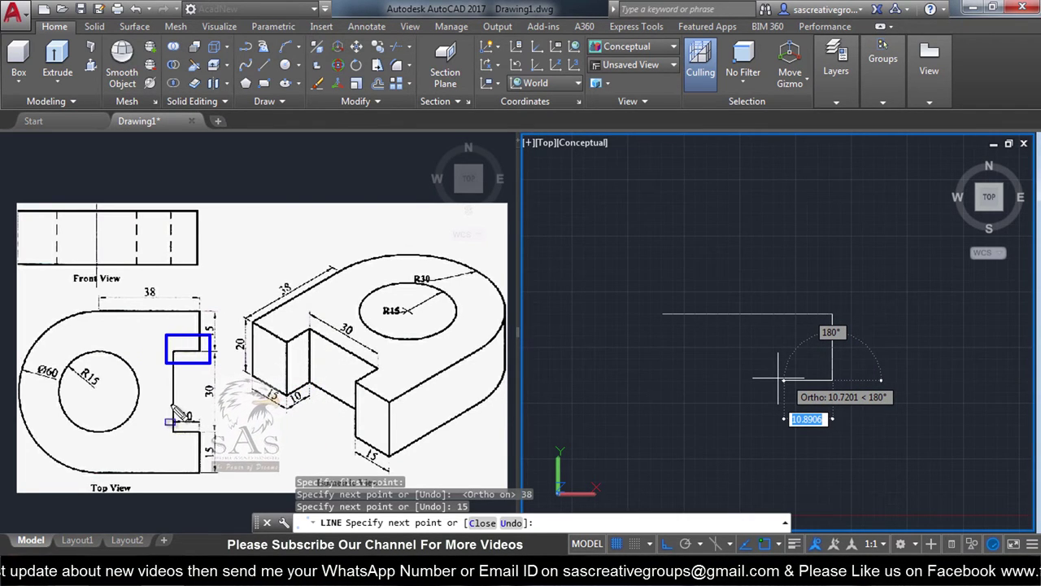
{"action": "left_click_drag", "start_coordinate": [167, 407], "coordinate": [214, 434]}
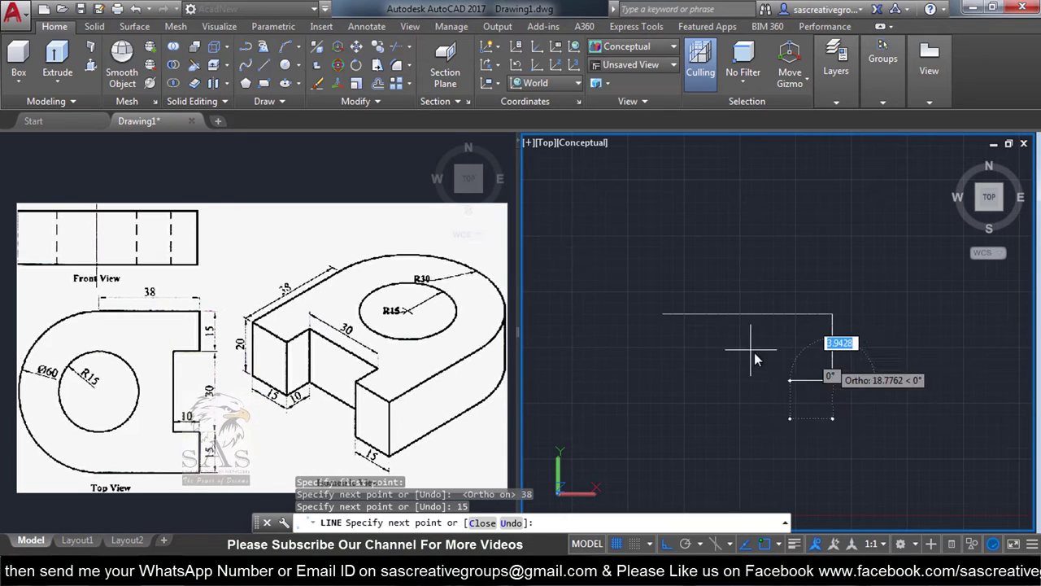
{"action": "type", "text": "1"}
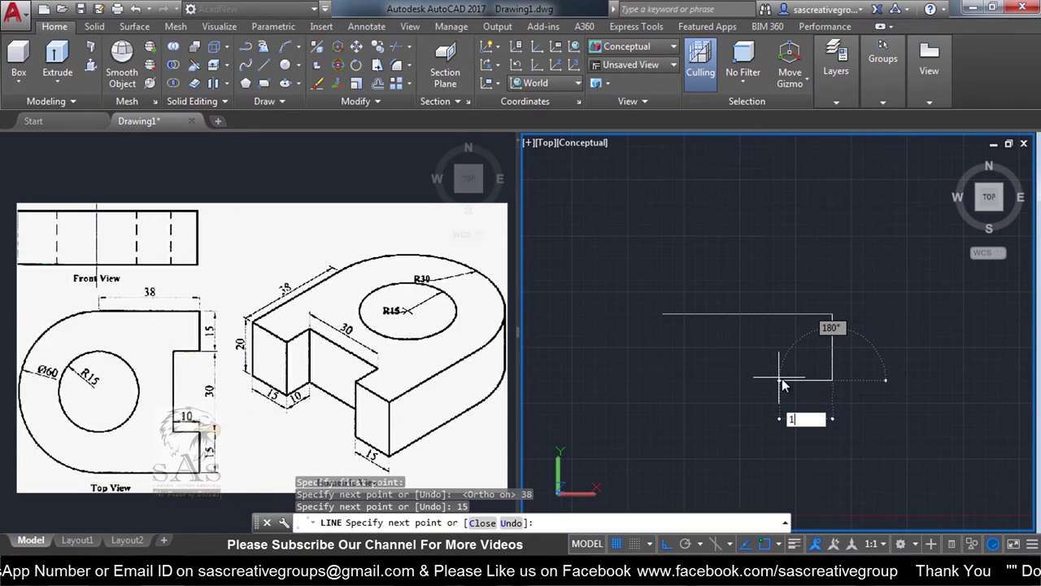
{"action": "type", "text": "0"}
{"action": "key", "text": "Return"}
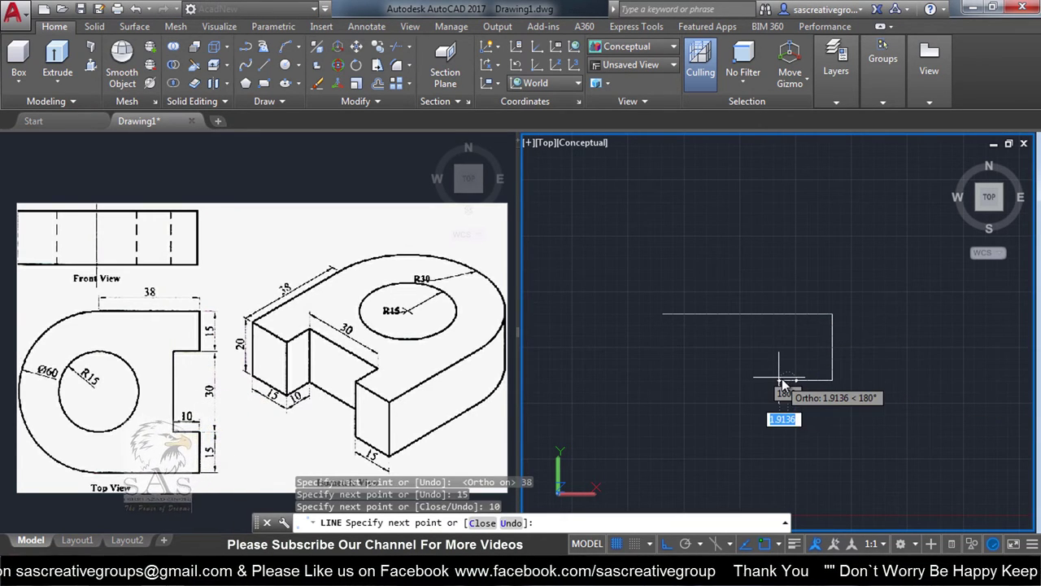
{"action": "middle_click_drag", "start_coordinate": [787, 496], "coordinate": [786, 390]}
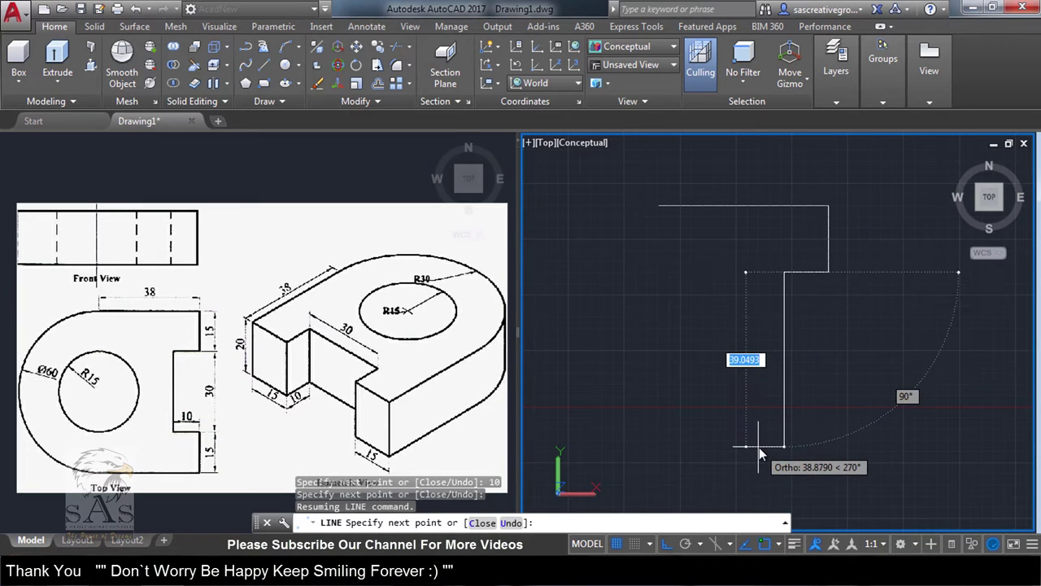
Step: Draw the next edges: 30 down, 10 right, 15 down and 38 left
{"action": "type", "text": "30"}
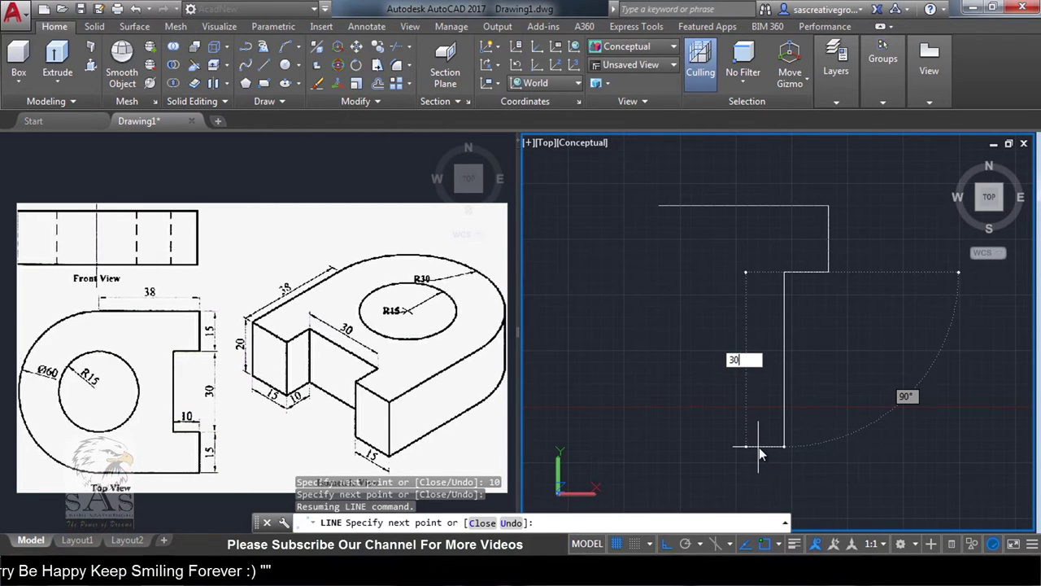
{"action": "key", "text": "Return"}
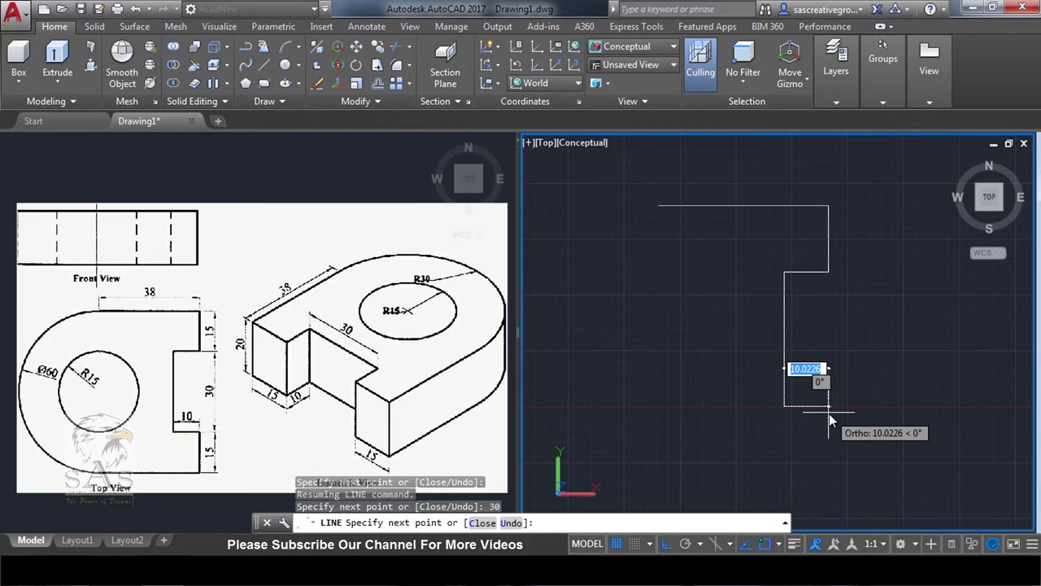
{"action": "type", "text": "10"}
{"action": "key", "text": "Return"}
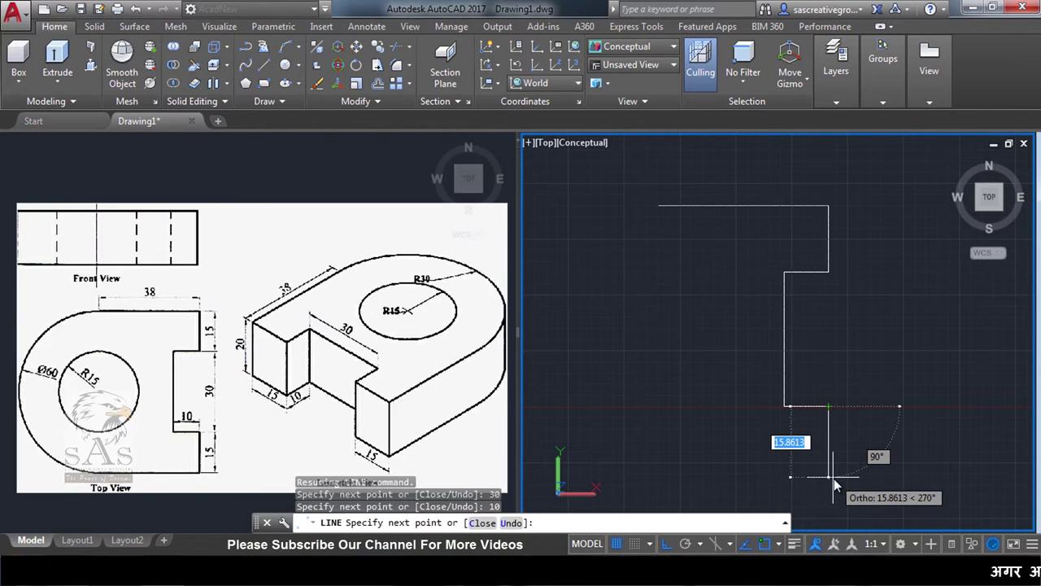
{"action": "type", "text": "15"}
{"action": "key", "text": "Return"}
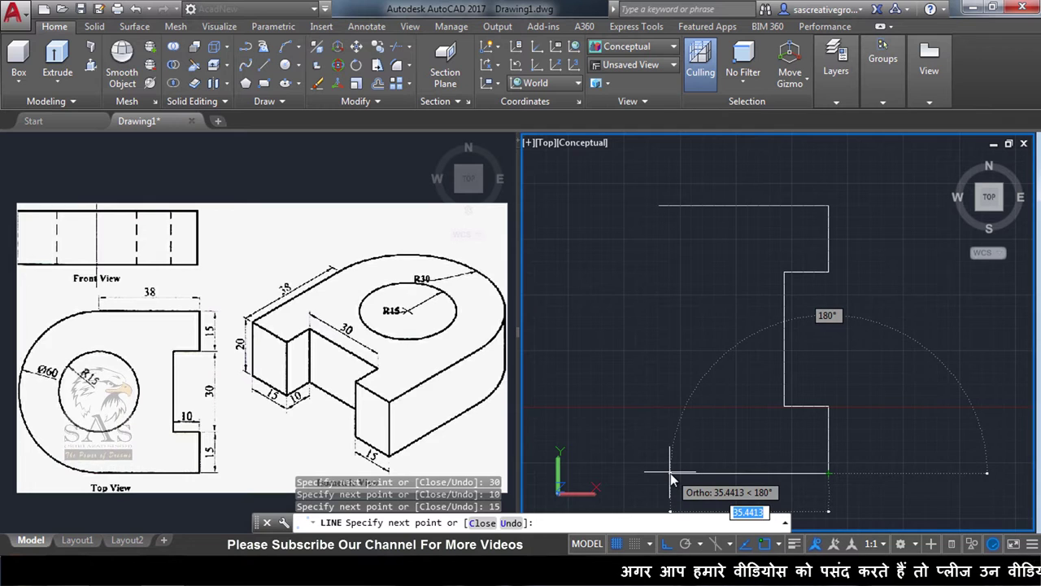
{"action": "type", "text": "38"}
{"action": "key", "text": "Return"}
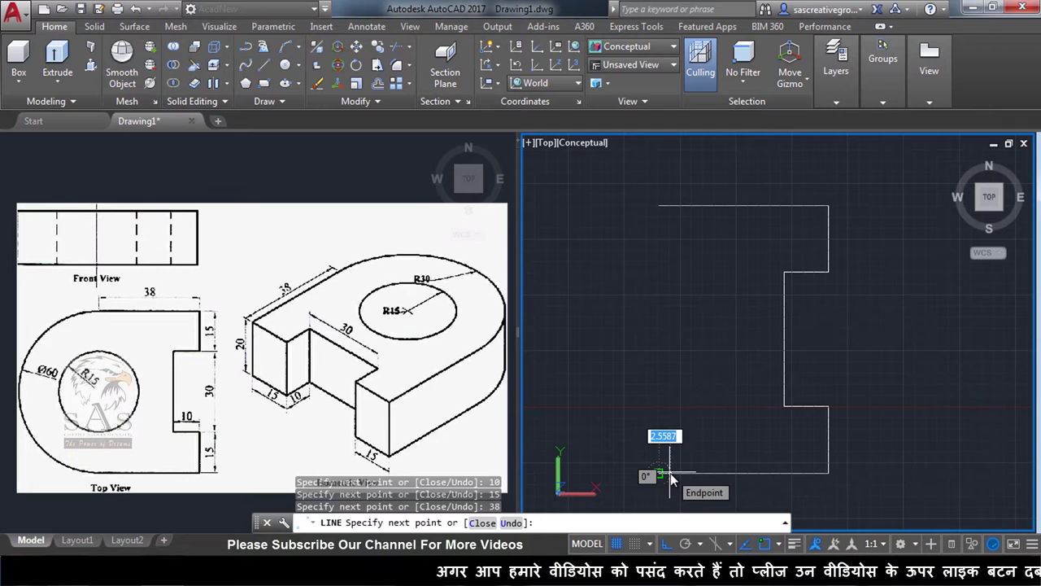
Step: Close the outline back at its starting corner and finish the LINE command
{"action": "left_click", "coordinate": [660, 207]}
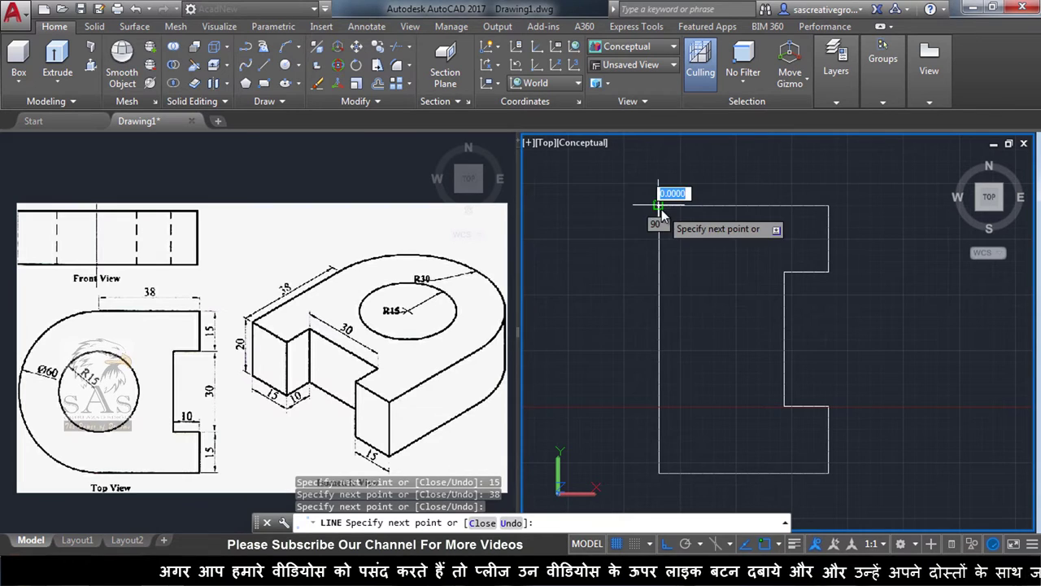
{"action": "right_click", "coordinate": [708, 270]}
{"action": "left_click", "coordinate": [741, 280]}
{"action": "middle_click_drag", "start_coordinate": [711, 408], "coordinate": [758, 399]}
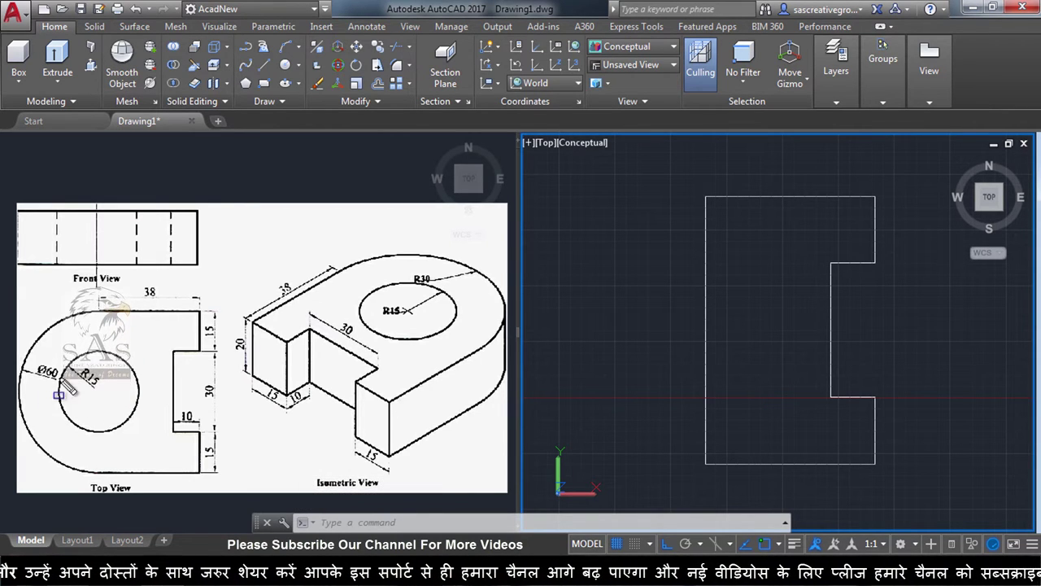
Step: Draw a radius-15 circle centred on the left edge's midpoint
{"action": "key", "text": "Escape"}
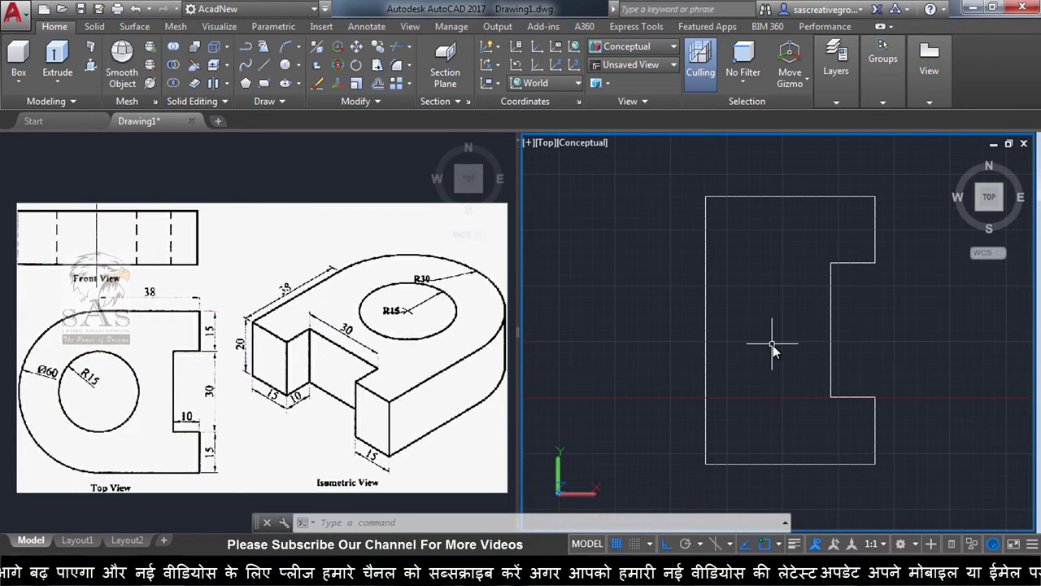
{"action": "type", "text": "c"}
{"action": "key", "text": "Return"}
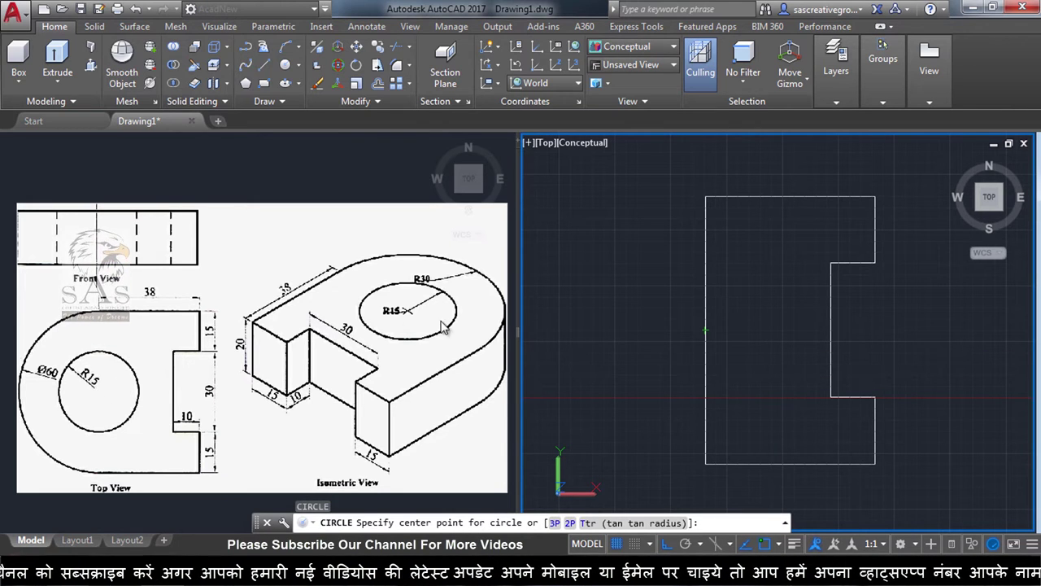
{"action": "left_click", "coordinate": [705, 331]}
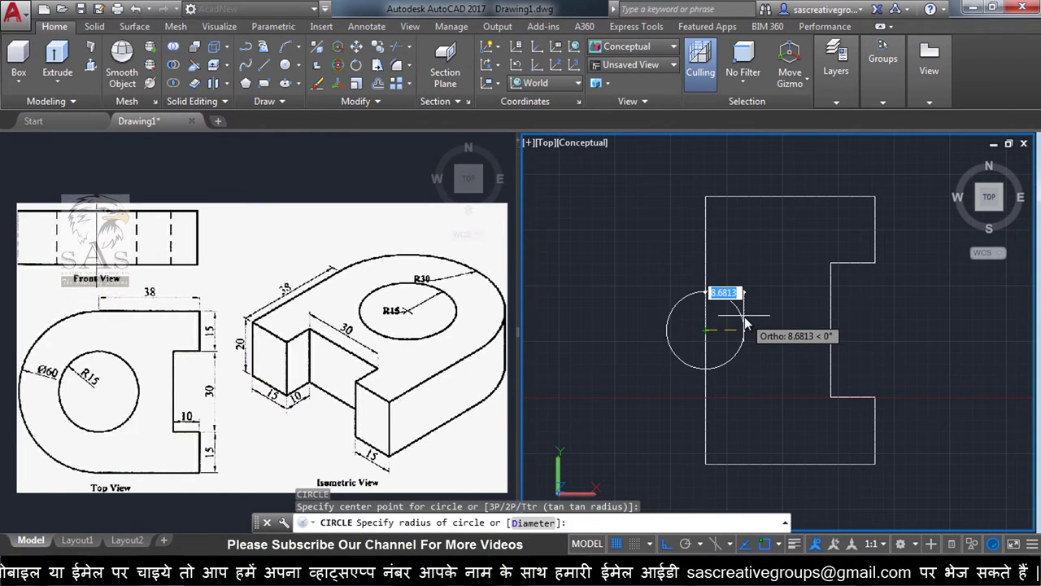
{"action": "type", "text": "15"}
{"action": "key", "text": "Return"}
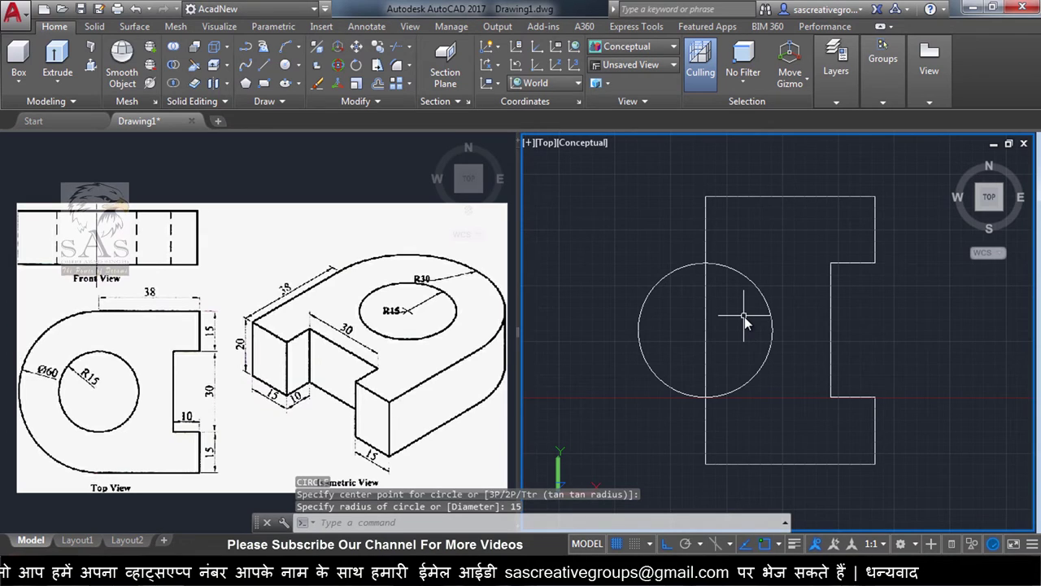
Step: Add a concentric circle of diameter 60 at the same centre
{"action": "type", "text": "c"}
{"action": "key", "text": "Return"}
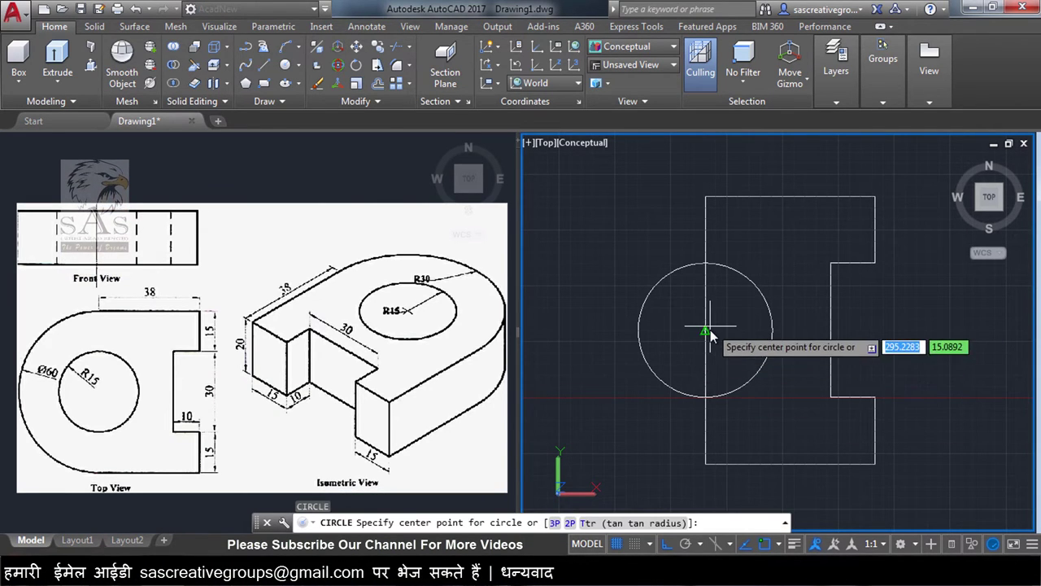
{"action": "left_click", "coordinate": [705, 331]}
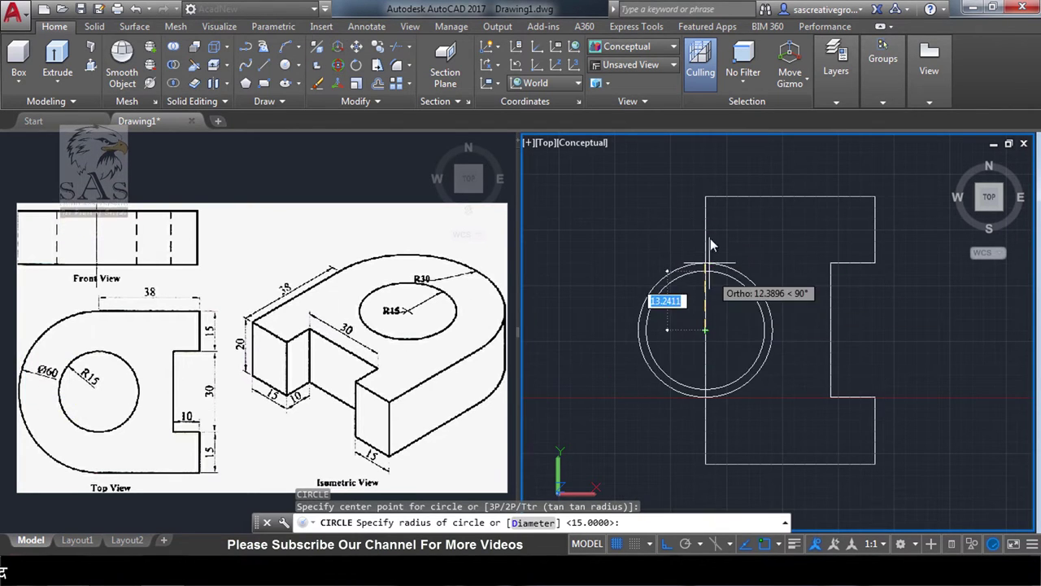
{"action": "type", "text": "d"}
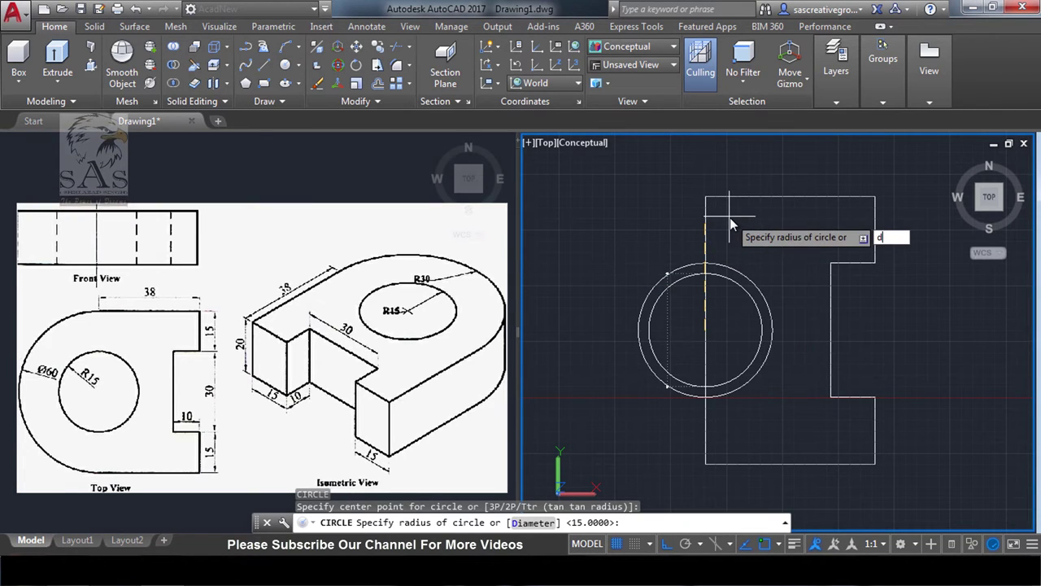
{"action": "key", "text": "Return"}
{"action": "type", "text": "60"}
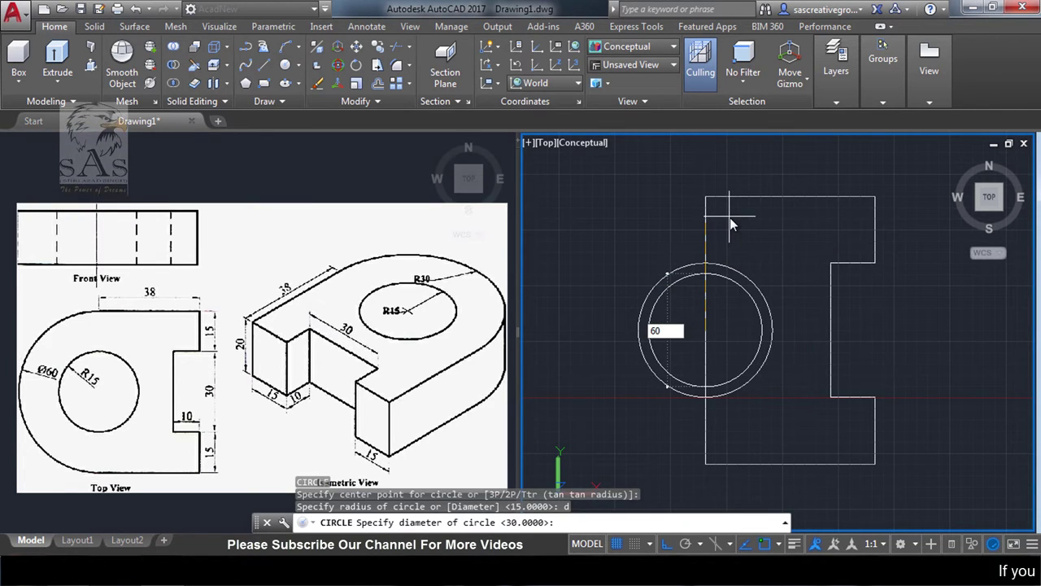
{"action": "key", "text": "Return"}
{"action": "key", "text": "Escape"}
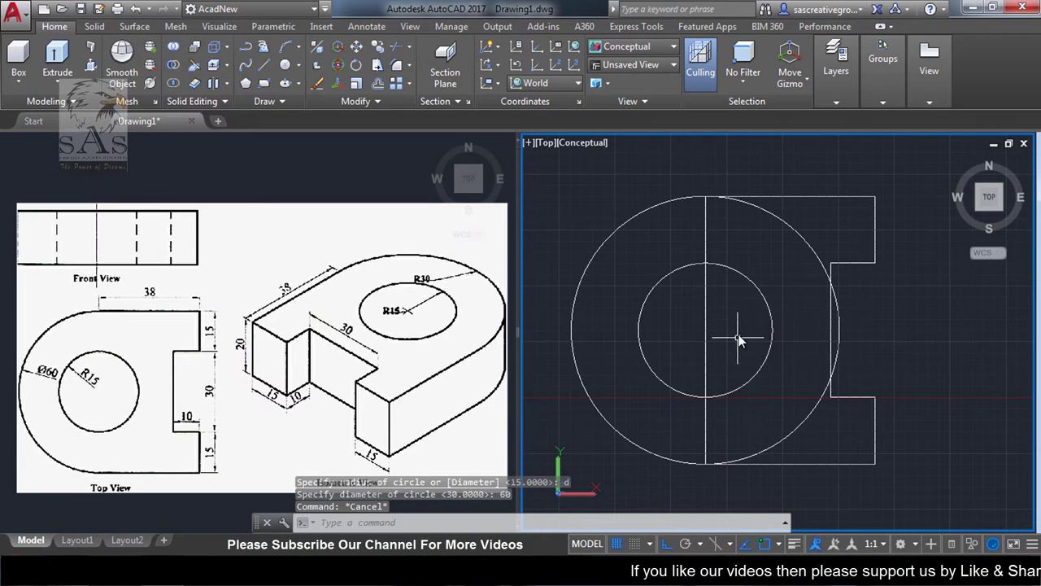
{"action": "type", "text": "tr"}
{"action": "key", "text": "Return"}
Step: Trim away the right half of the diameter-60 circle using the circle and outline lines as edges
{"action": "left_click", "coordinate": [838, 313]}
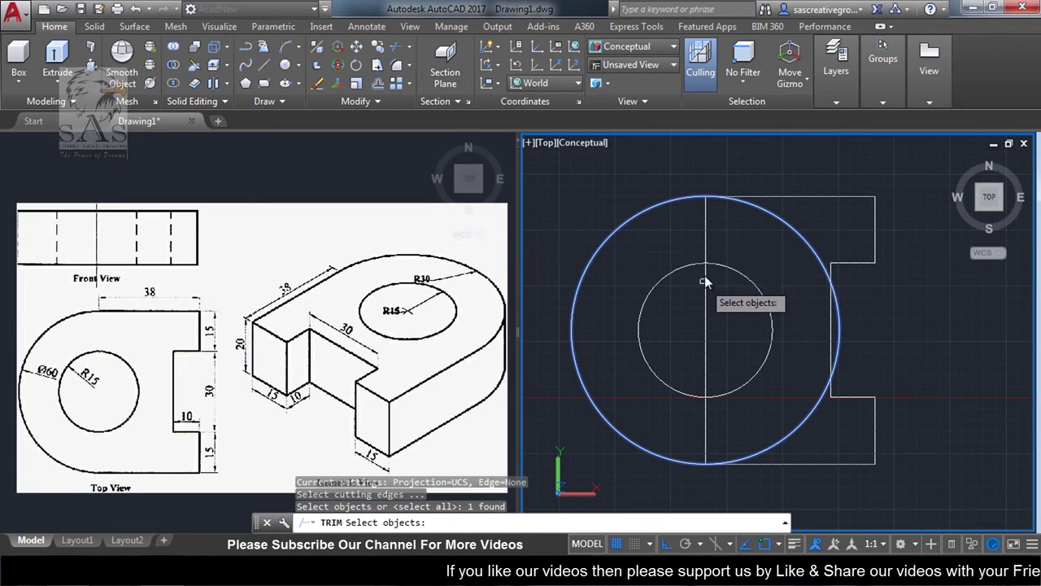
{"action": "left_click", "coordinate": [774, 200]}
{"action": "left_click", "coordinate": [705, 222]}
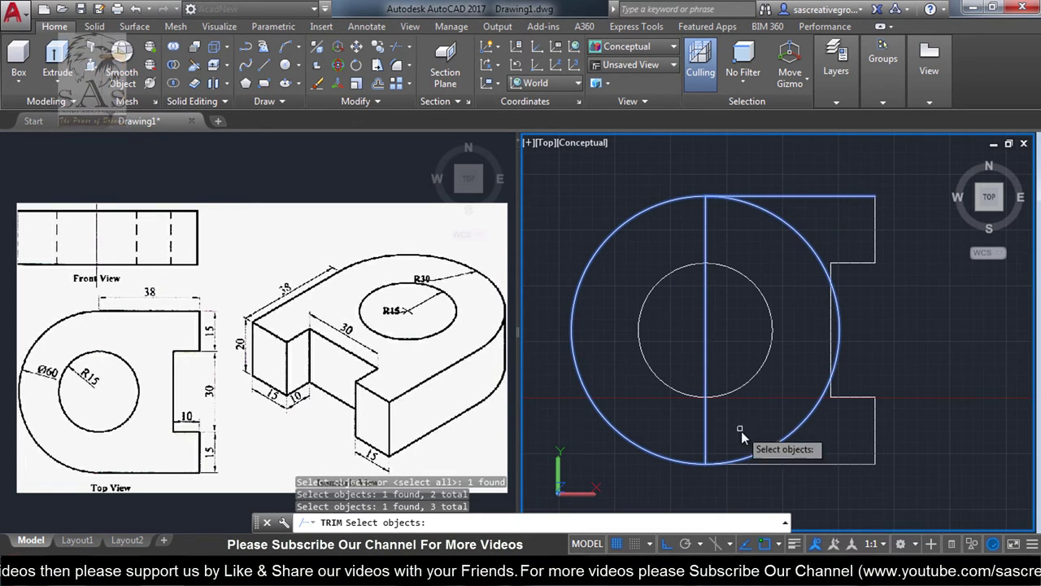
{"action": "left_click", "coordinate": [768, 464]}
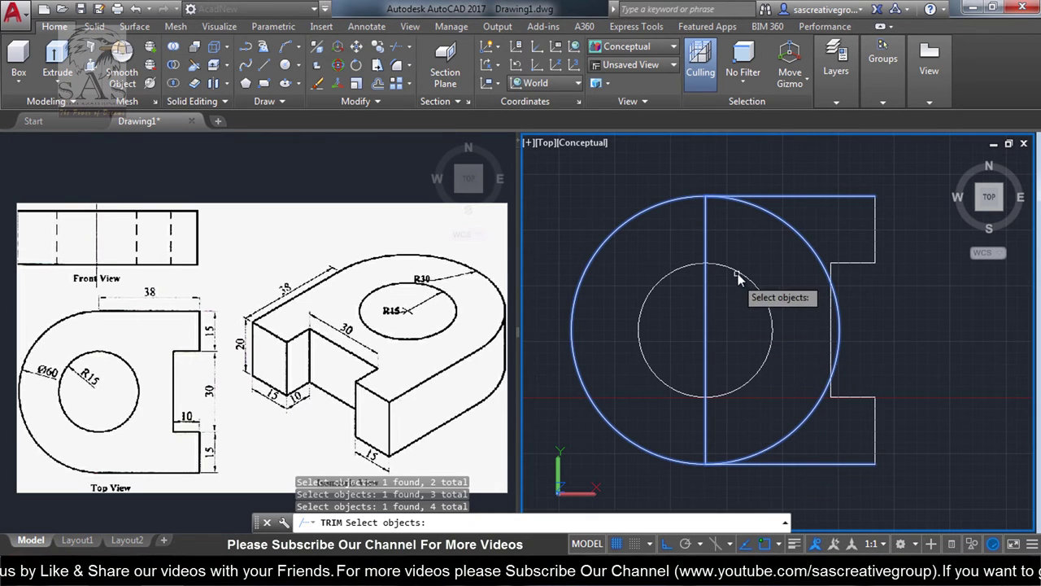
{"action": "key", "text": "Return"}
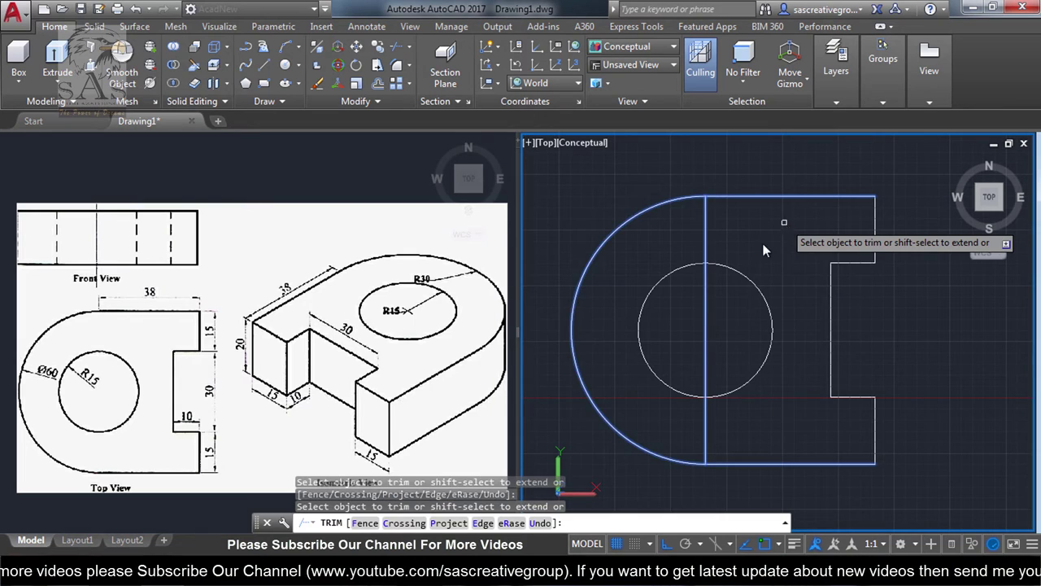
{"action": "key", "text": "Escape"}
Step: Delete the vertical line through the circle's centre
{"action": "left_click", "coordinate": [724, 322]}
{"action": "left_click", "coordinate": [687, 331]}
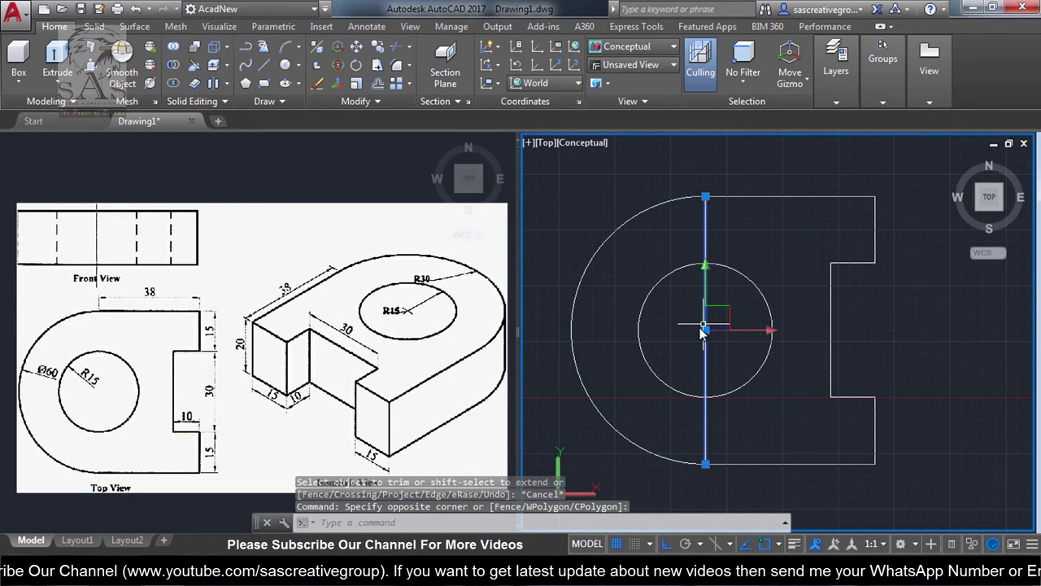
{"action": "key", "text": "Delete"}
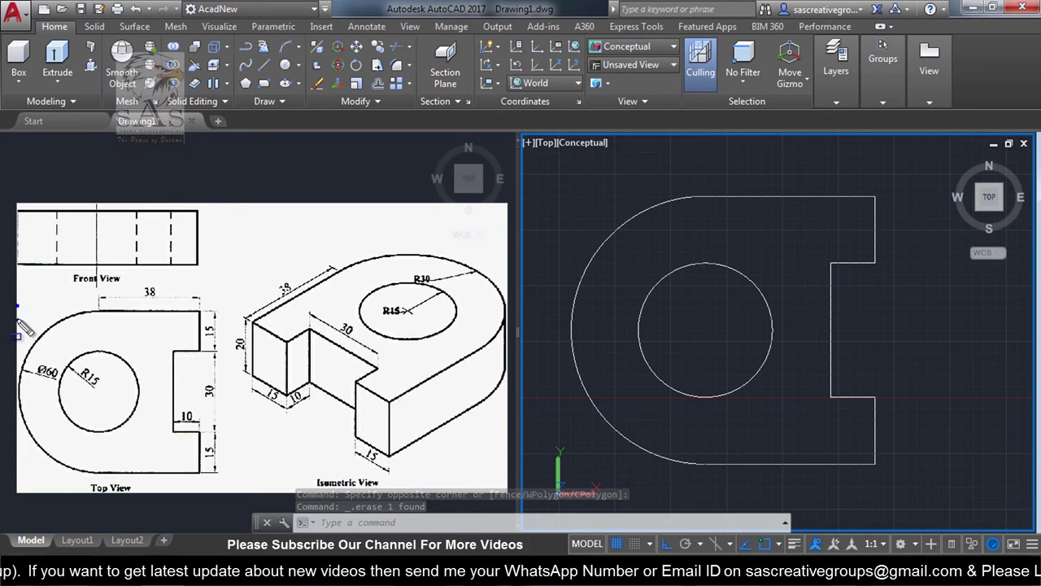
Step: Switch the viewport to the SW Isometric view
{"action": "mouse_move", "coordinate": [17, 305]}
{"action": "left_mouse_down"}
{"action": "mouse_move", "coordinate": [221, 466]}
{"action": "mouse_move", "coordinate": [270, 480]}
{"action": "left_mouse_up"}
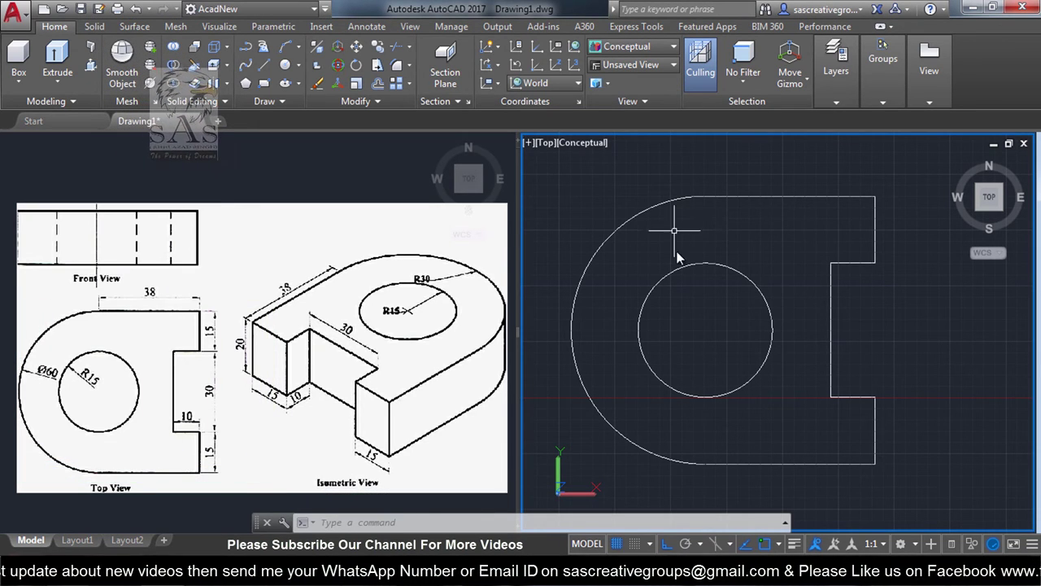
{"action": "left_click", "coordinate": [545, 143]}
{"action": "left_click", "coordinate": [580, 279]}
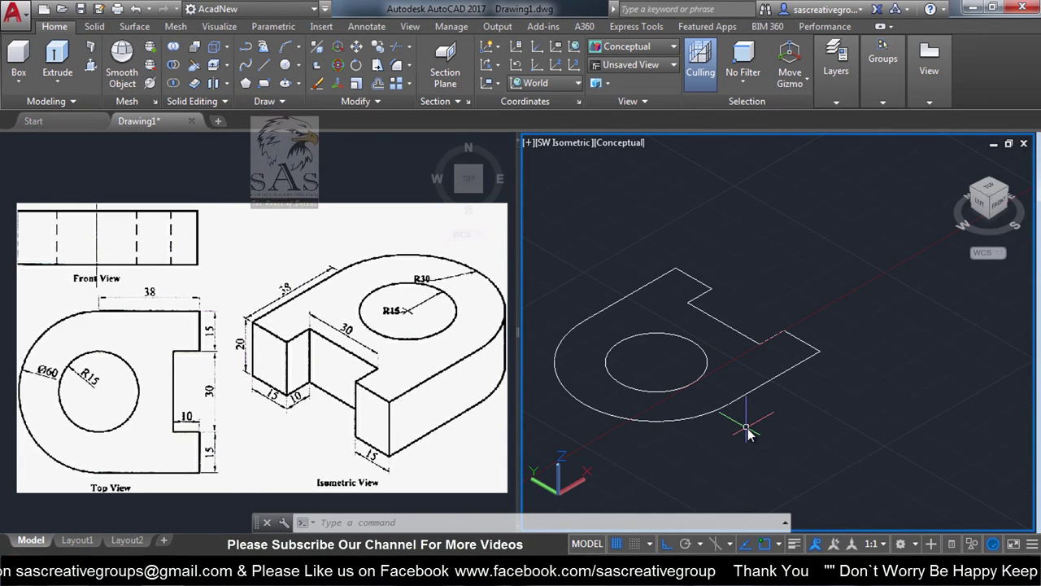
Step: JOIN the outline lines and the rounded arc into one polyline and verify the selection
{"action": "type", "text": "join"}
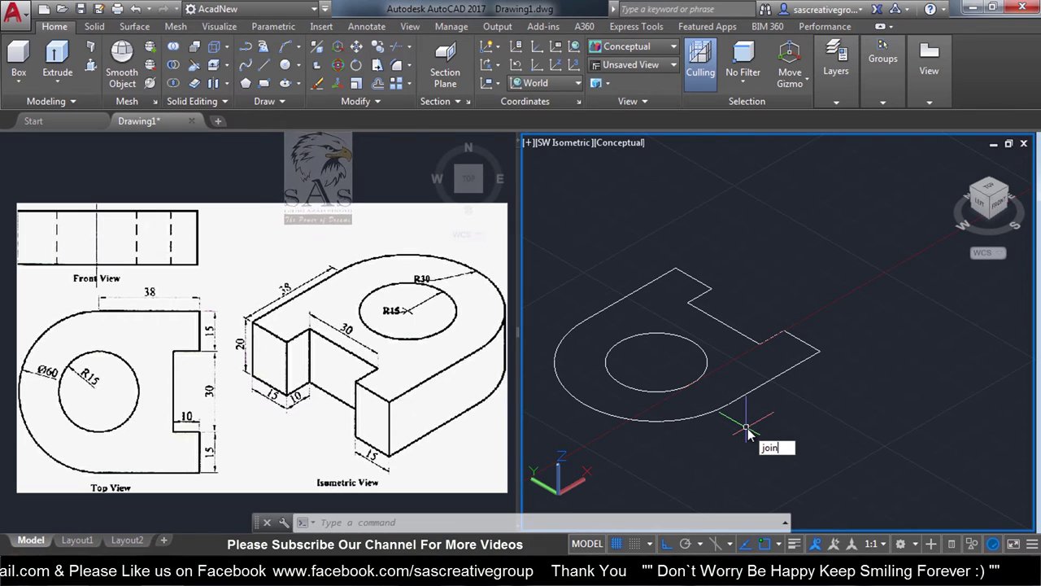
{"action": "key", "text": "Return"}
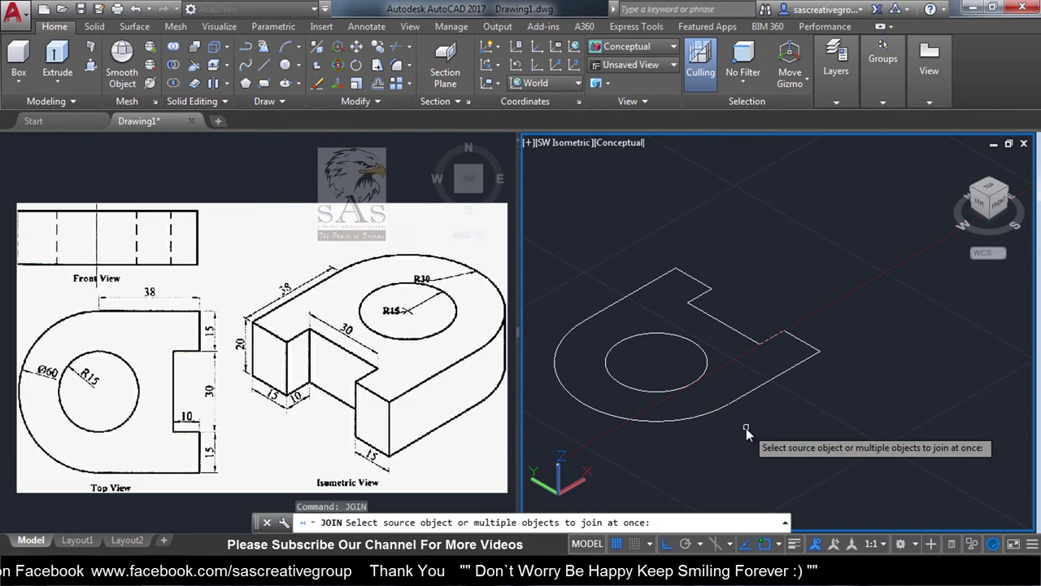
{"action": "left_click", "coordinate": [833, 277]}
{"action": "left_click", "coordinate": [760, 449]}
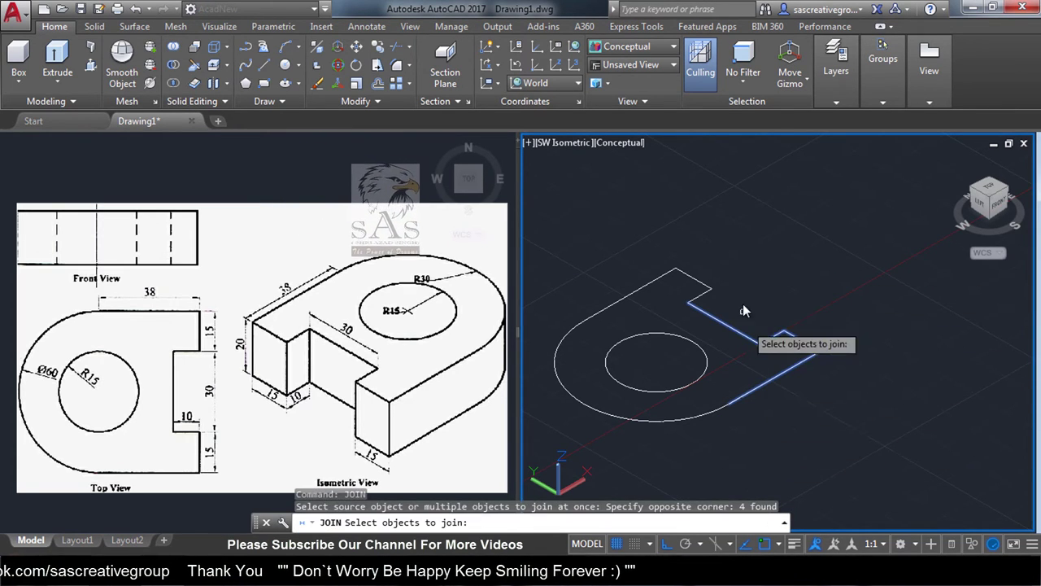
{"action": "left_click", "coordinate": [743, 248]}
{"action": "left_click", "coordinate": [626, 321]}
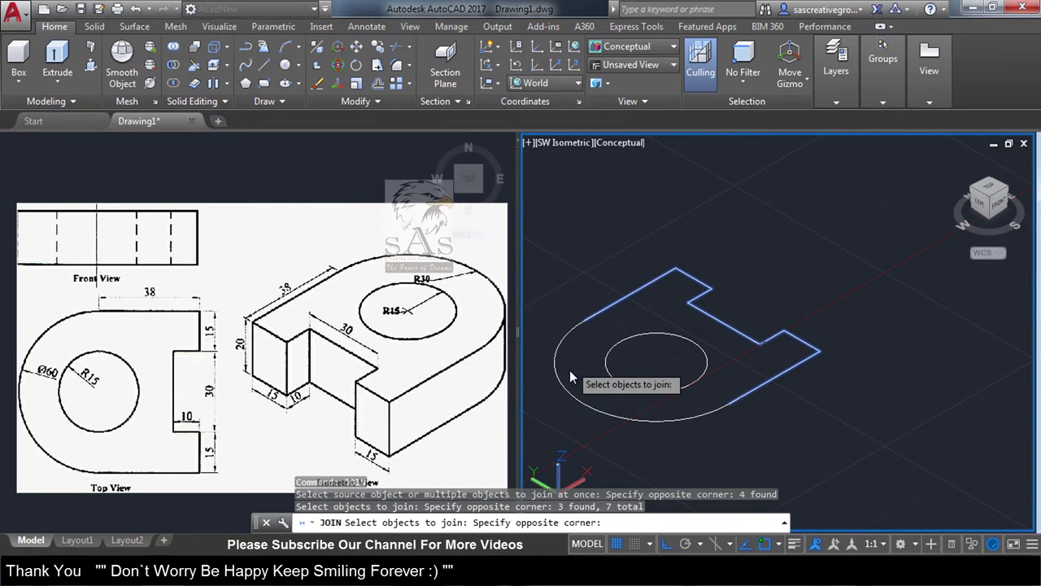
{"action": "left_click", "coordinate": [564, 389]}
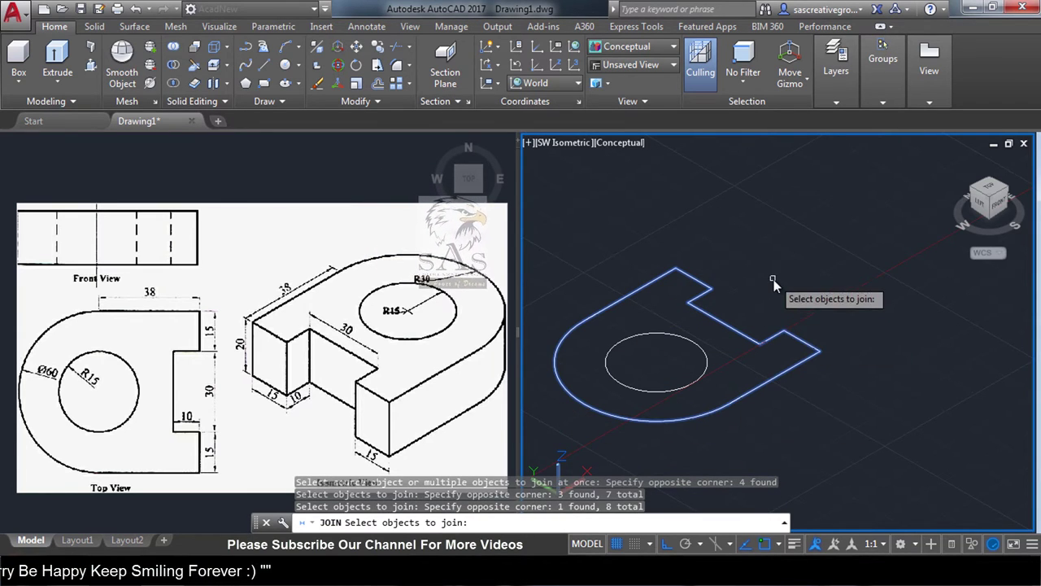
{"action": "key", "text": "Return"}
{"action": "left_click", "coordinate": [773, 339]}
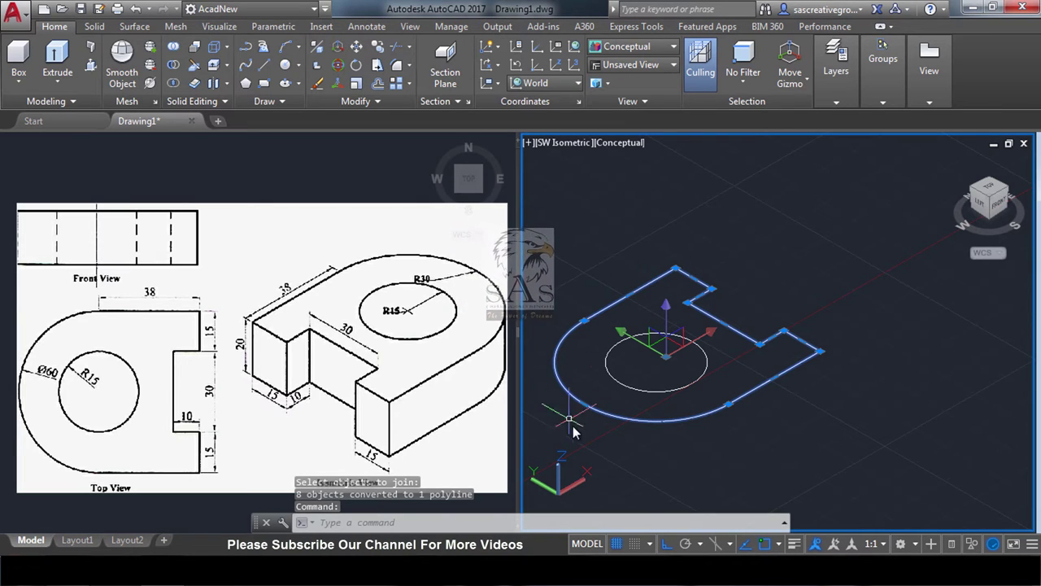
{"action": "key", "text": "Escape"}
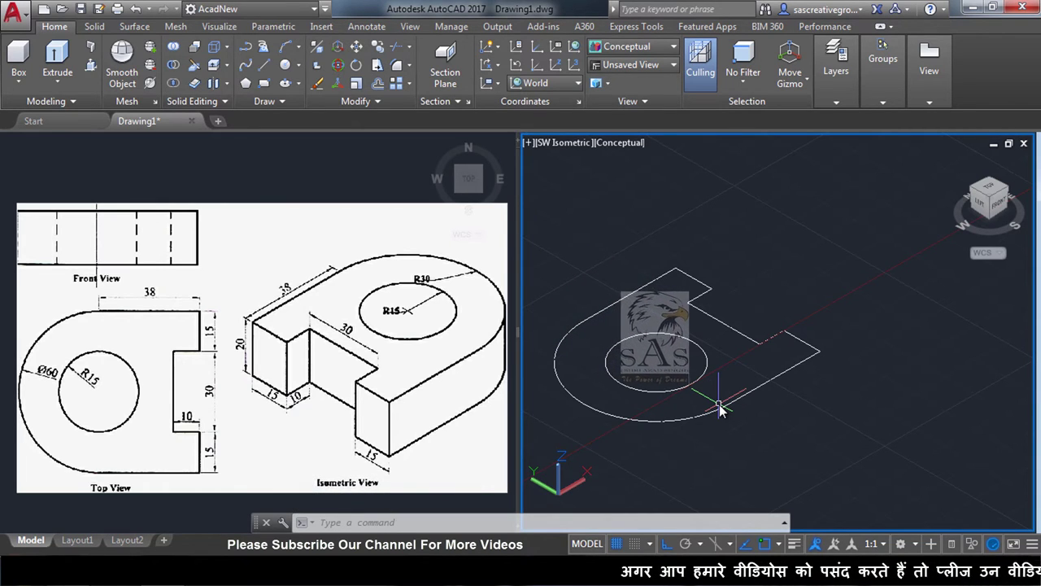
Step: Copy the slotted outline and its circle from an outline endpoint to a spot up and right
{"action": "scroll", "coordinate": [719, 407], "scroll_direction": "down", "scroll_amount": 2}
{"action": "scroll", "coordinate": [634, 366], "scroll_direction": "down", "scroll_amount": 2}
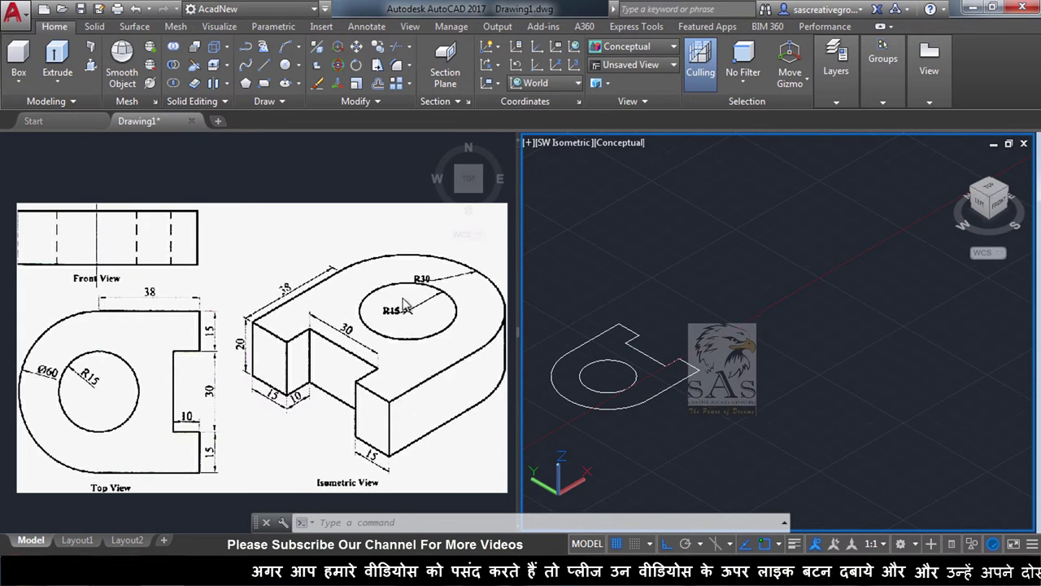
{"action": "left_click", "coordinate": [376, 46]}
{"action": "left_click", "coordinate": [672, 309]}
{"action": "left_click", "coordinate": [591, 450]}
{"action": "key", "text": "Return"}
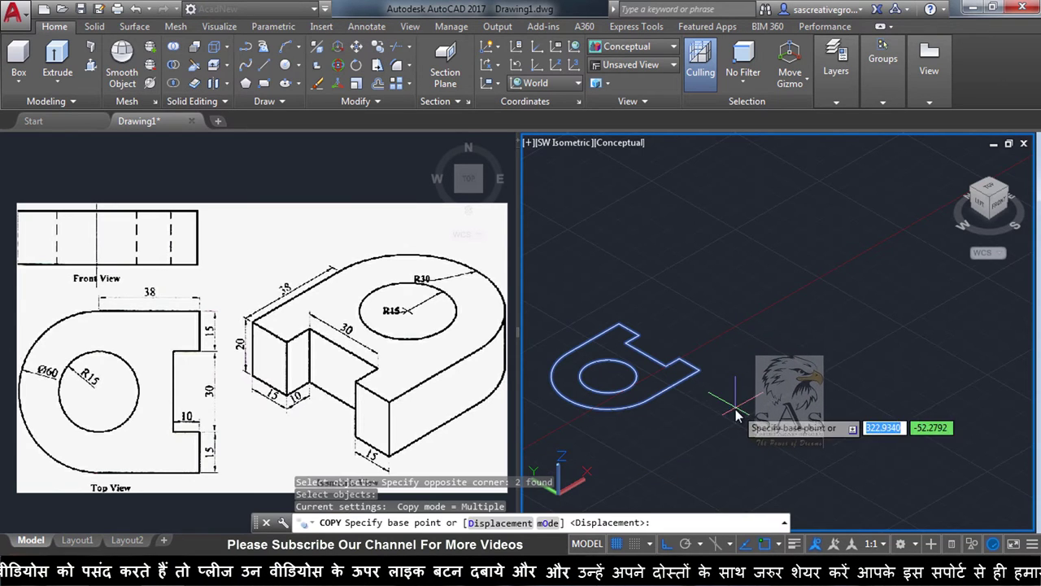
{"action": "left_click", "coordinate": [699, 370]}
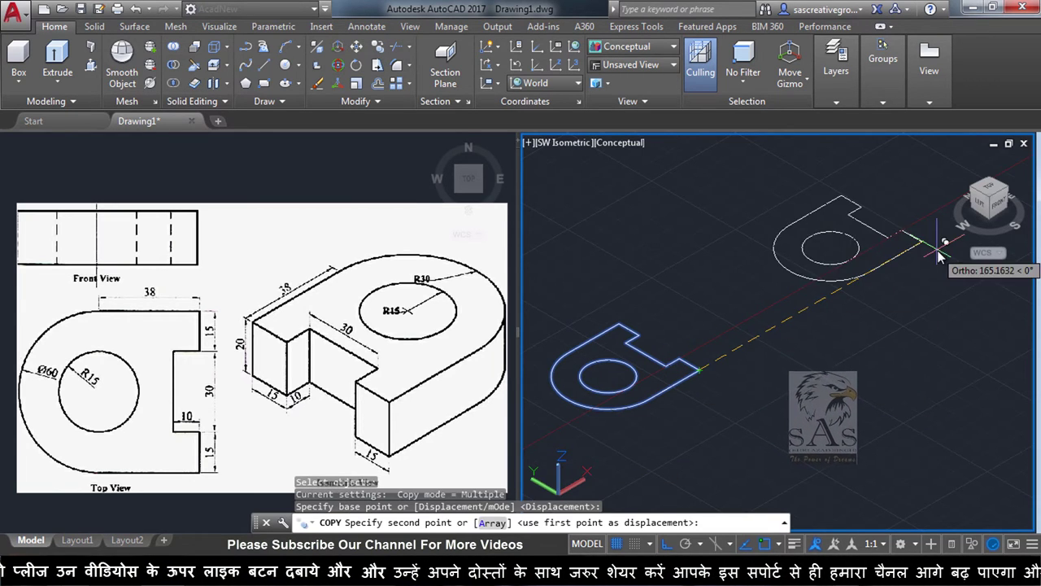
{"action": "left_click", "coordinate": [880, 266]}
{"action": "right_click", "coordinate": [864, 387]}
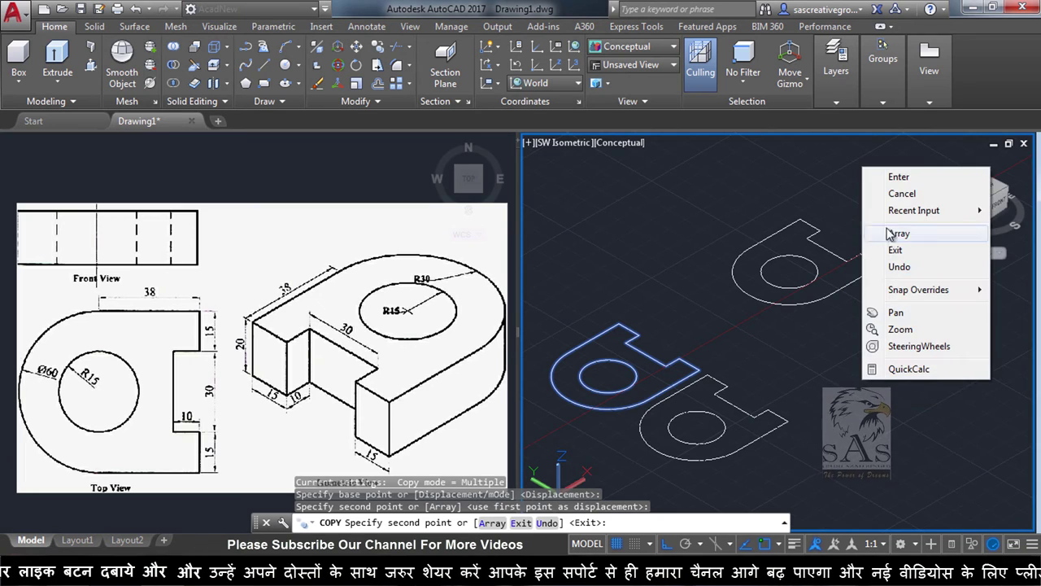
{"action": "left_click", "coordinate": [893, 212]}
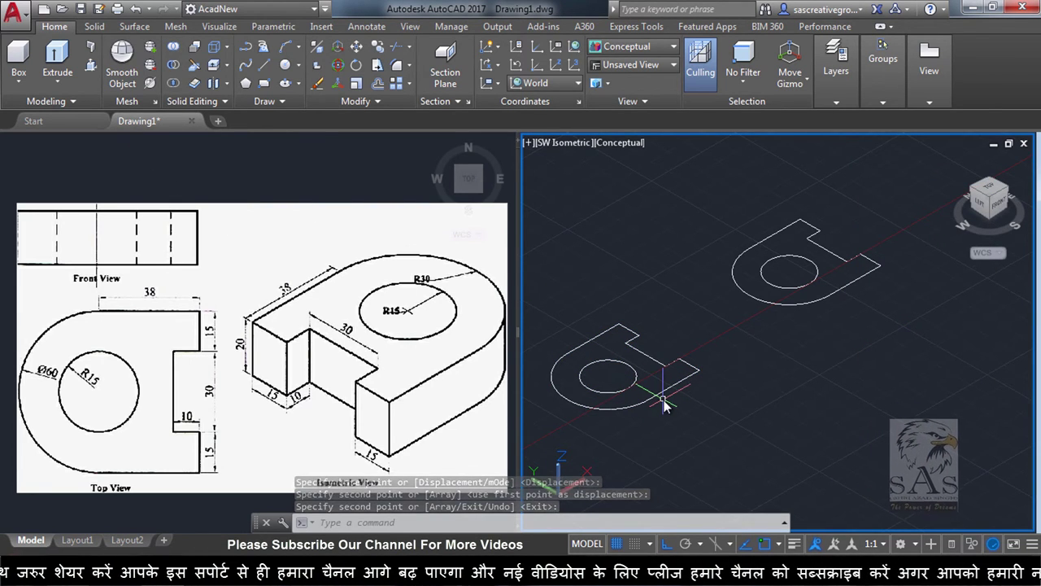
Step: Presspull the area inside the first outline 20 units into a solid with its hole
{"action": "left_click", "coordinate": [91, 68]}
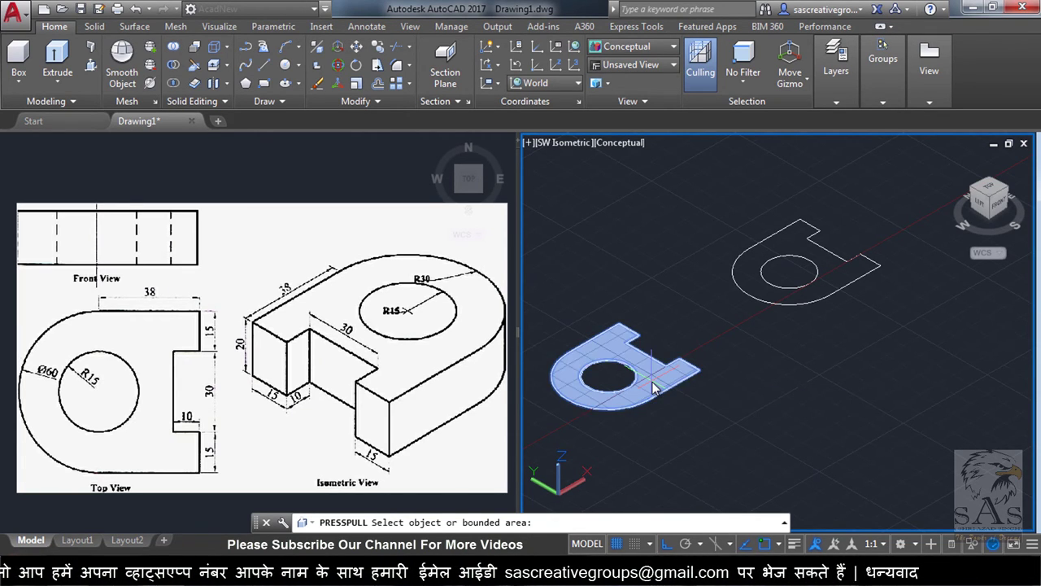
{"action": "left_click", "coordinate": [652, 383]}
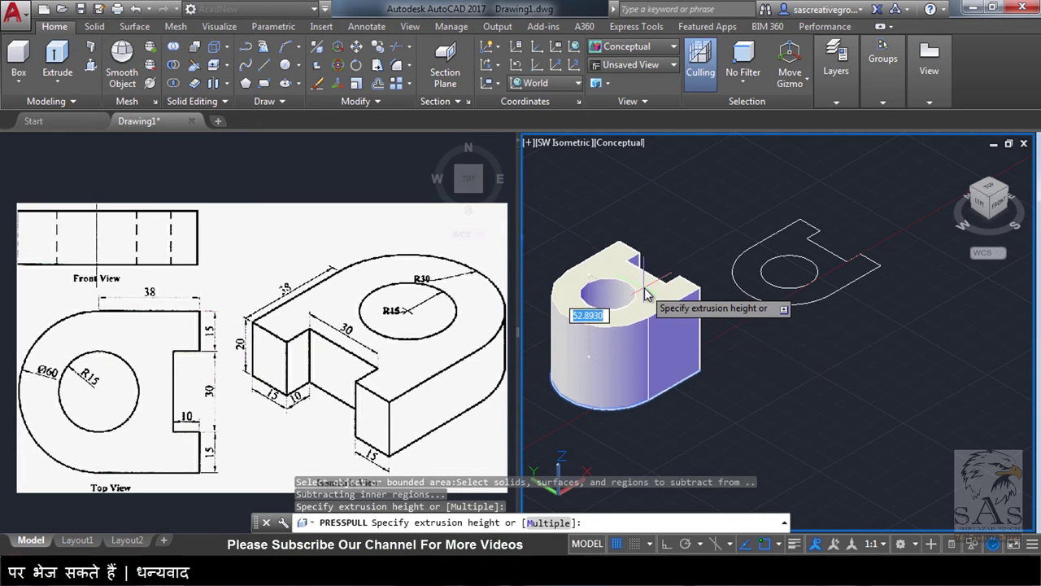
{"action": "key", "text": "Return"}
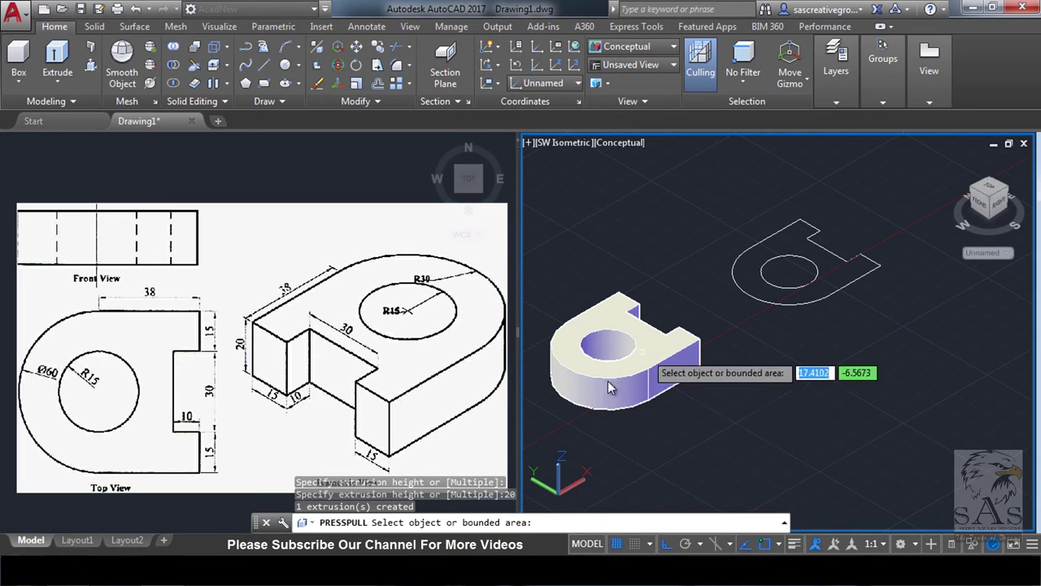
{"action": "key", "text": "Return"}
{"action": "middle_click_drag", "start_coordinate": [798, 329], "coordinate": [860, 324], "text": "shift"}
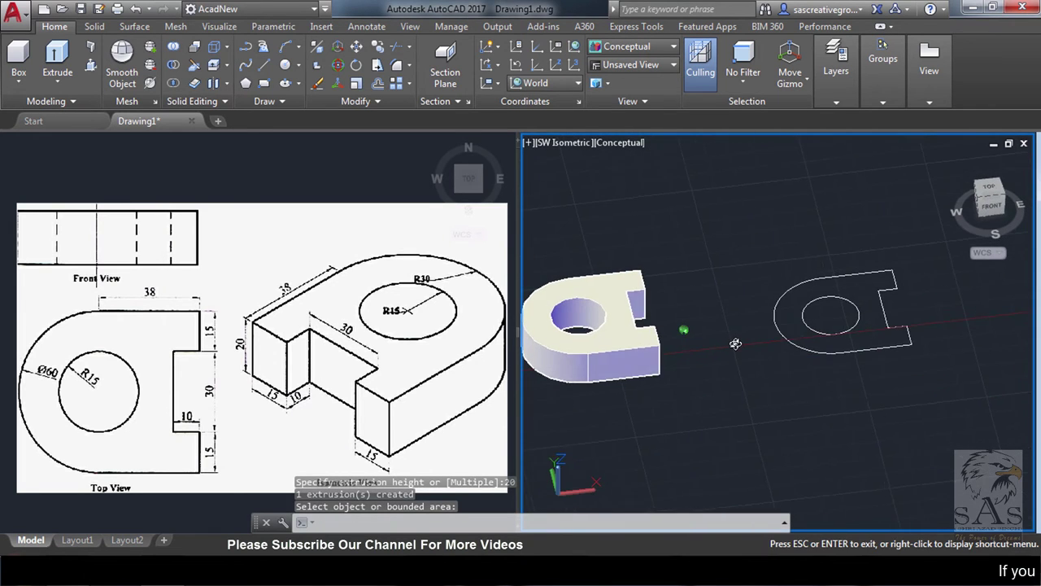
{"action": "scroll", "coordinate": [861, 324], "scroll_direction": "up", "scroll_amount": 5}
{"action": "scroll", "coordinate": [861, 325], "scroll_direction": "down", "scroll_amount": 3}
{"action": "scroll", "coordinate": [849, 330], "scroll_direction": "down", "scroll_amount": 2}
{"action": "type", "text": "ext"}
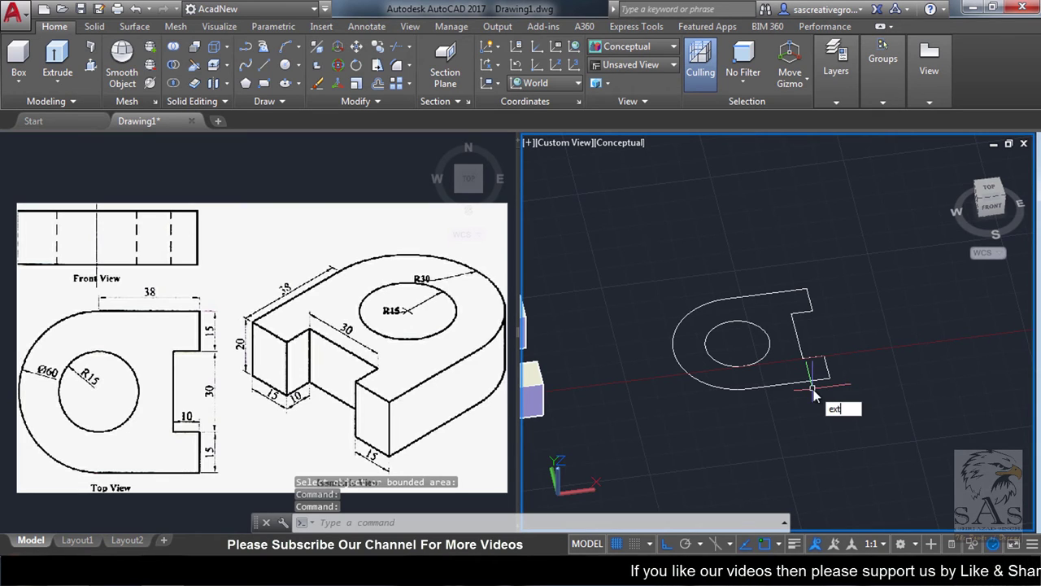
Step: Extrude the second outline and its circle 20 units into a bracket solid and a cylinder
{"action": "key", "text": "Return"}
{"action": "left_click", "coordinate": [860, 274]}
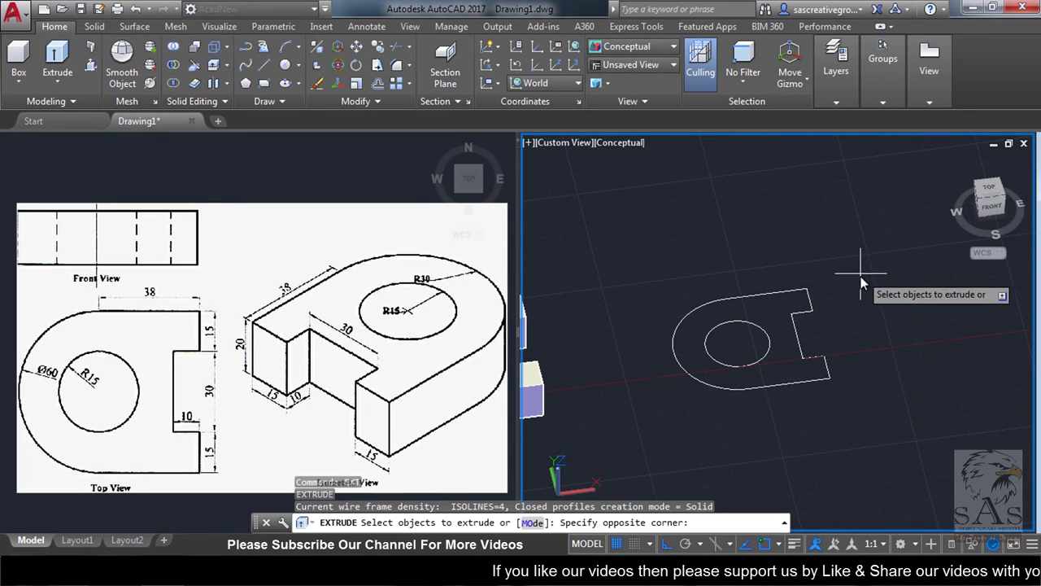
{"action": "left_click", "coordinate": [681, 411]}
{"action": "right_click", "coordinate": [787, 417]}
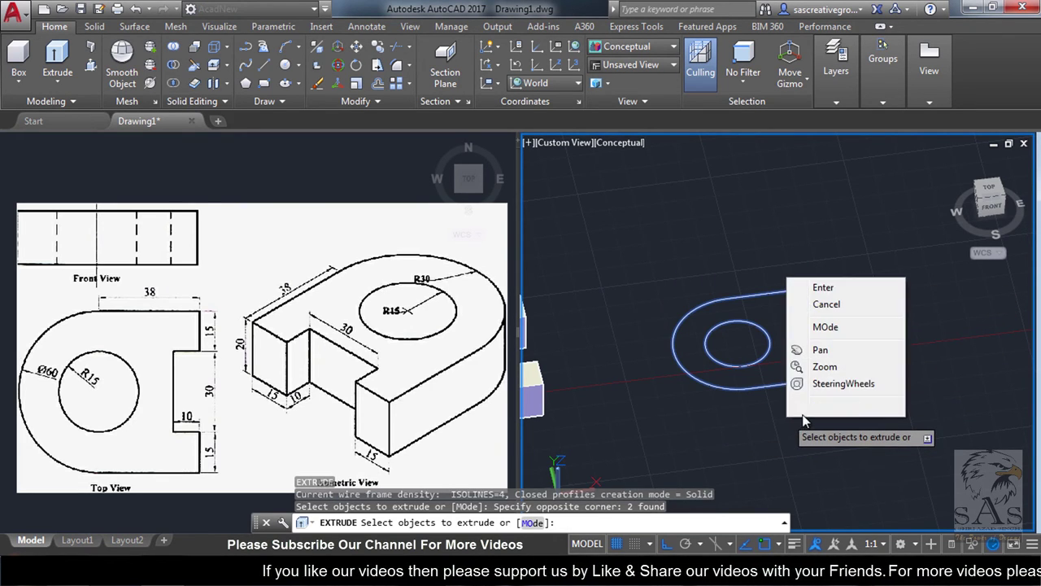
{"action": "left_click", "coordinate": [824, 287]}
{"action": "type", "text": "20"}
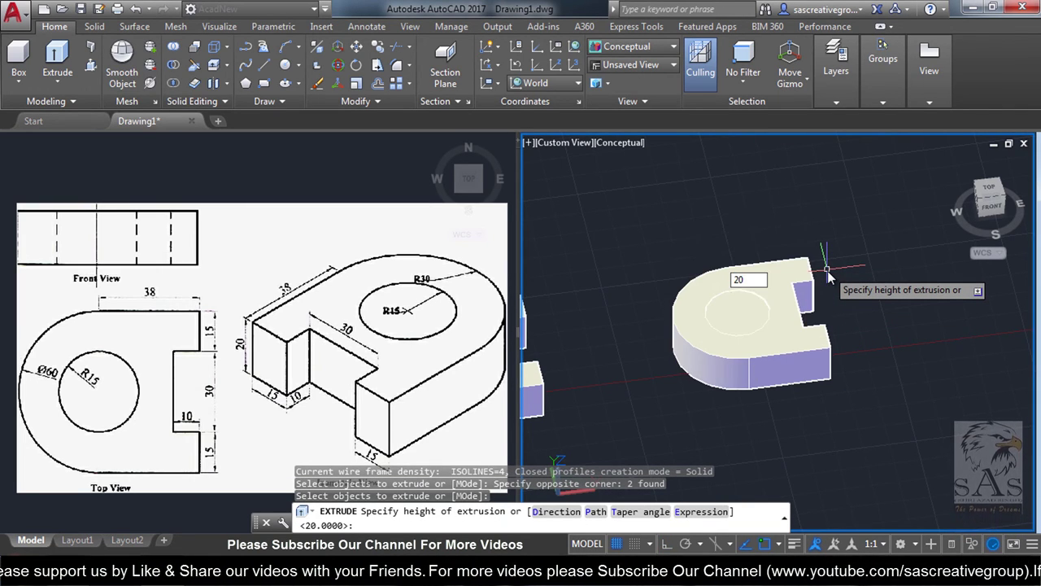
{"action": "key", "text": "Return"}
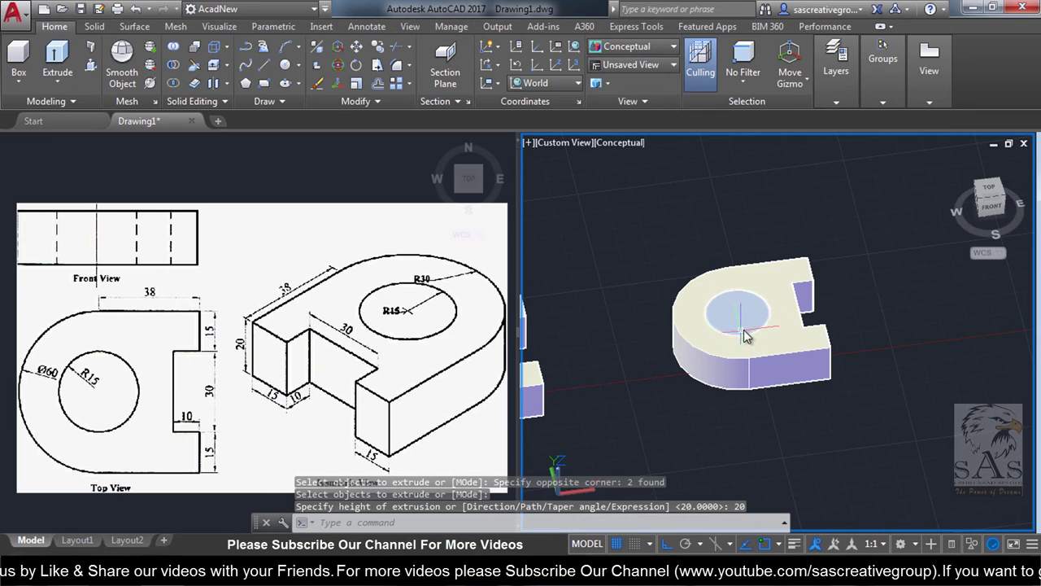
{"action": "scroll", "coordinate": [732, 398], "scroll_direction": "down", "scroll_amount": 4}
{"action": "scroll", "coordinate": [732, 397], "scroll_direction": "up", "scroll_amount": 3}
{"action": "scroll", "coordinate": [716, 366], "scroll_direction": "up", "scroll_amount": 2}
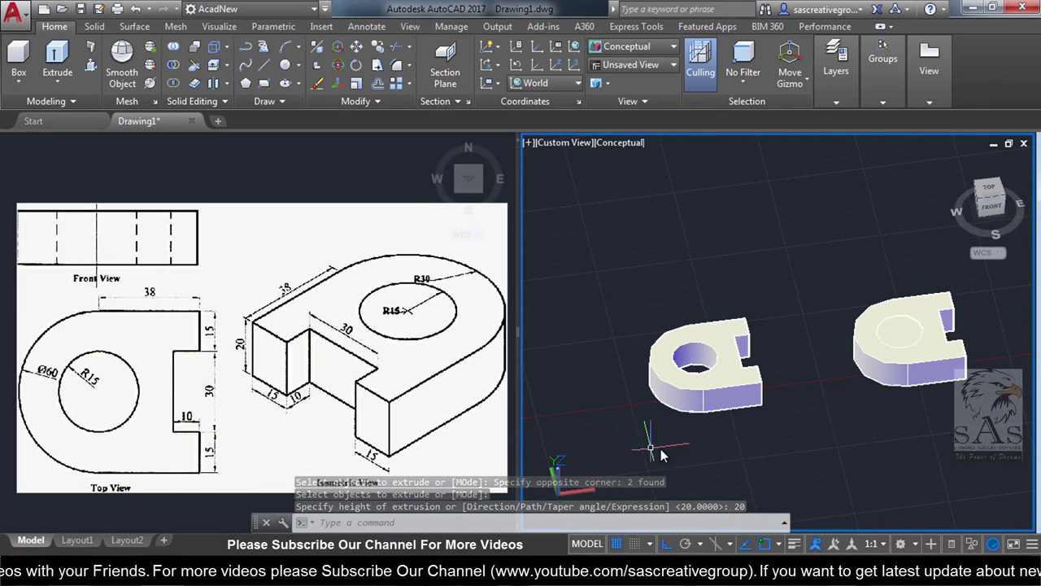
{"action": "scroll", "coordinate": [937, 322], "scroll_direction": "up", "scroll_amount": 3}
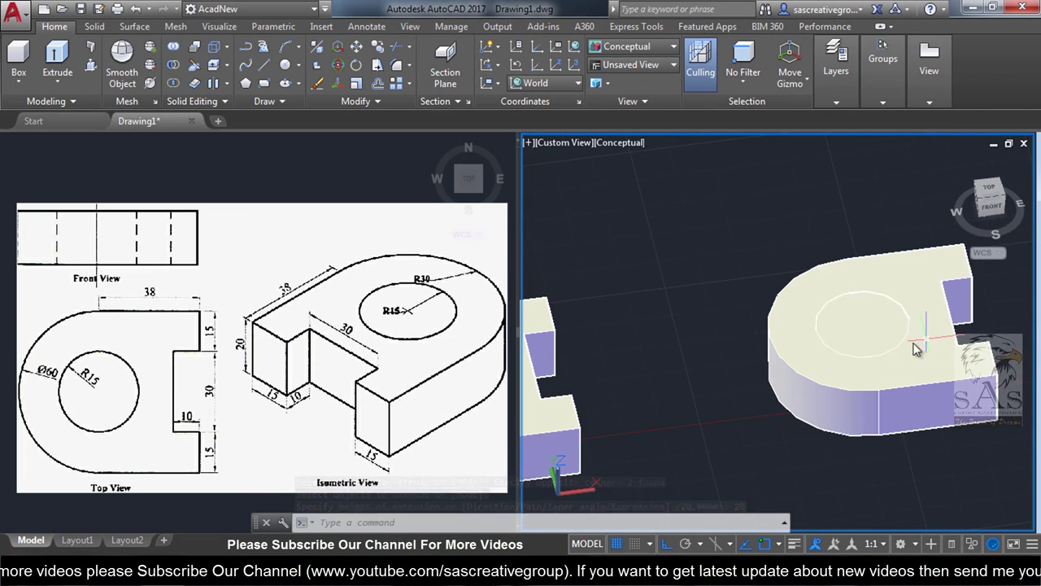
{"action": "left_click", "coordinate": [862, 352]}
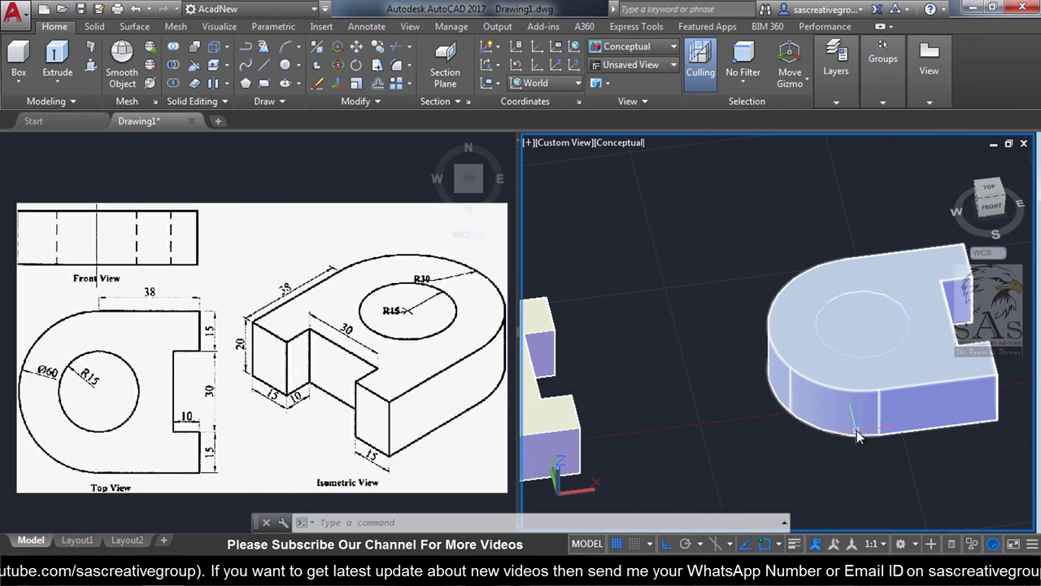
Step: Subtract the cylinder from the second bracket solid, then orbit to view both brackets
{"action": "key", "text": "Escape"}
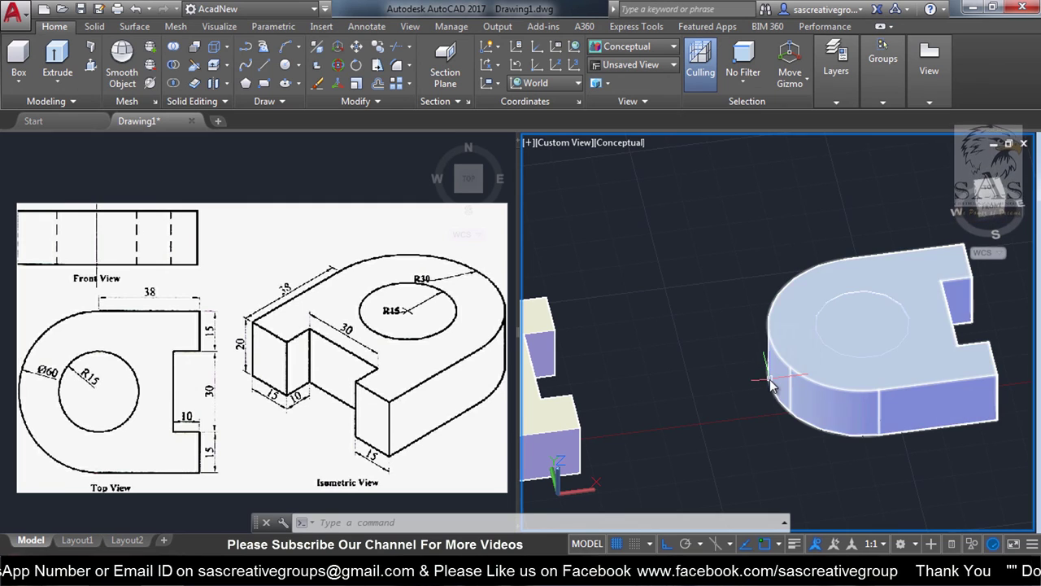
{"action": "left_click", "coordinate": [173, 66]}
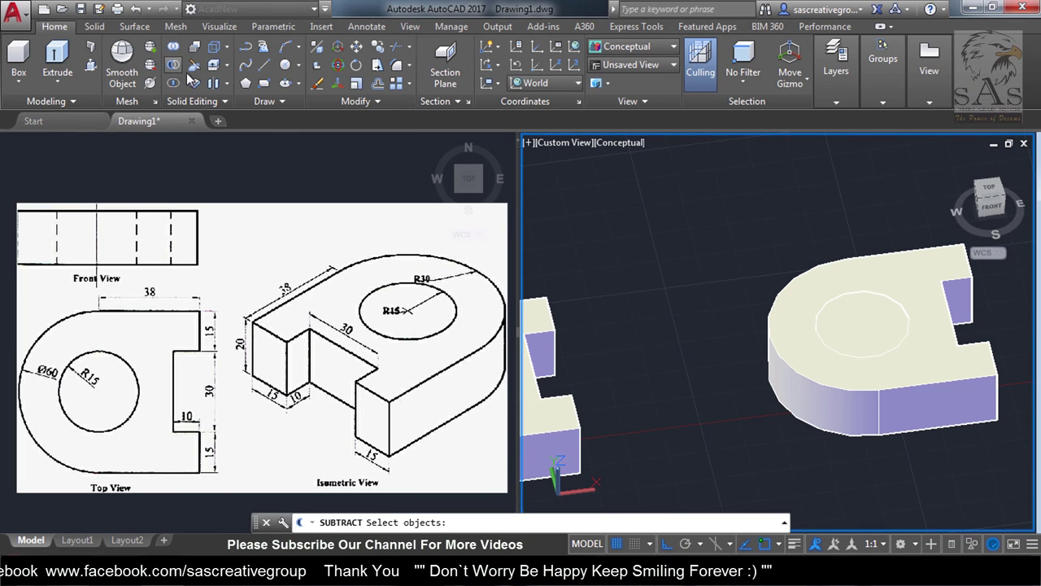
{"action": "left_click", "coordinate": [954, 364]}
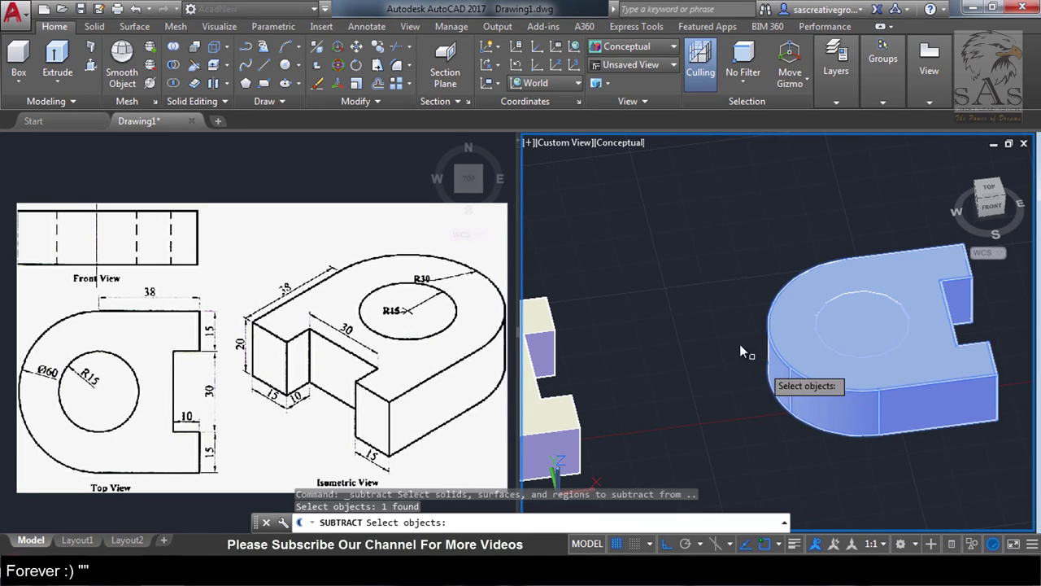
{"action": "key", "text": "Return"}
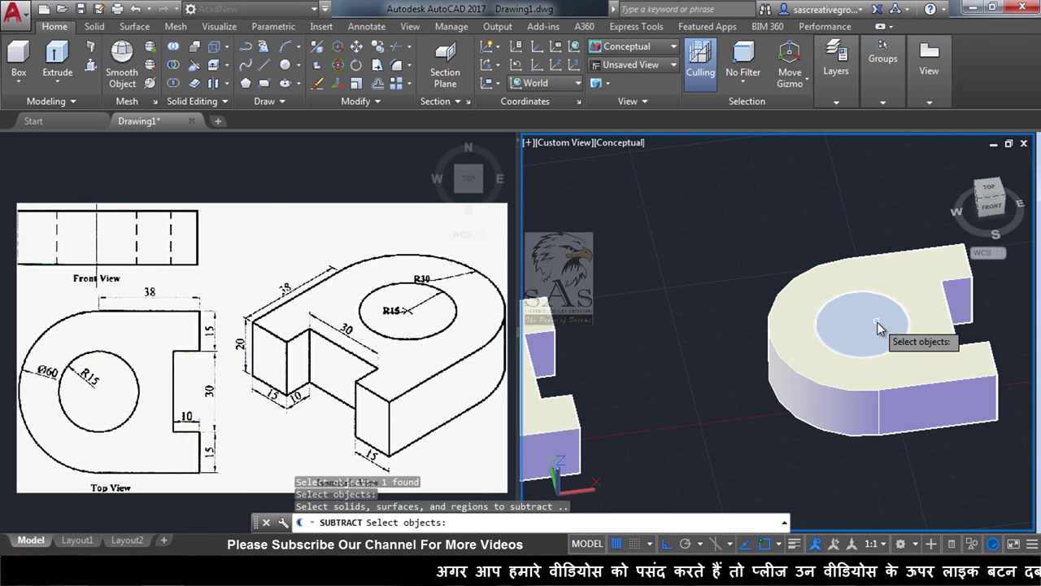
{"action": "left_click", "coordinate": [878, 326]}
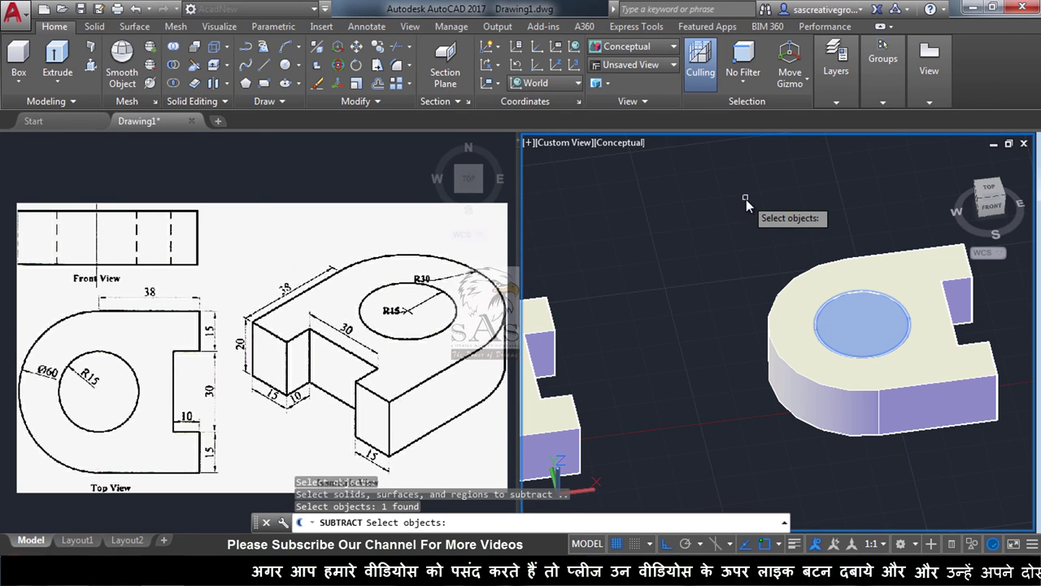
{"action": "key", "text": "Return"}
{"action": "scroll", "coordinate": [931, 362], "scroll_direction": "down", "scroll_amount": 4}
{"action": "scroll", "coordinate": [877, 390], "scroll_direction": "up", "scroll_amount": 3}
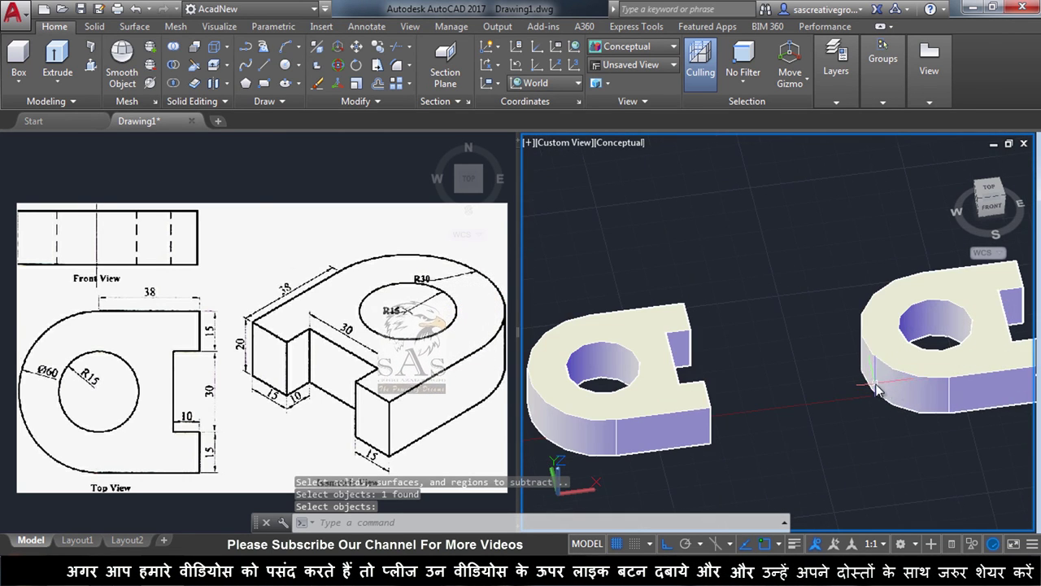
{"action": "mouse_move", "coordinate": [876, 390]}
{"action": "middle_mouse_down", "text": "shift"}
{"action": "mouse_move", "coordinate": [901, 401]}
{"action": "mouse_move", "coordinate": [875, 418]}
{"action": "mouse_move", "coordinate": [878, 375]}
{"action": "mouse_move", "coordinate": [863, 423]}
{"action": "middle_mouse_up", "text": "shift"}
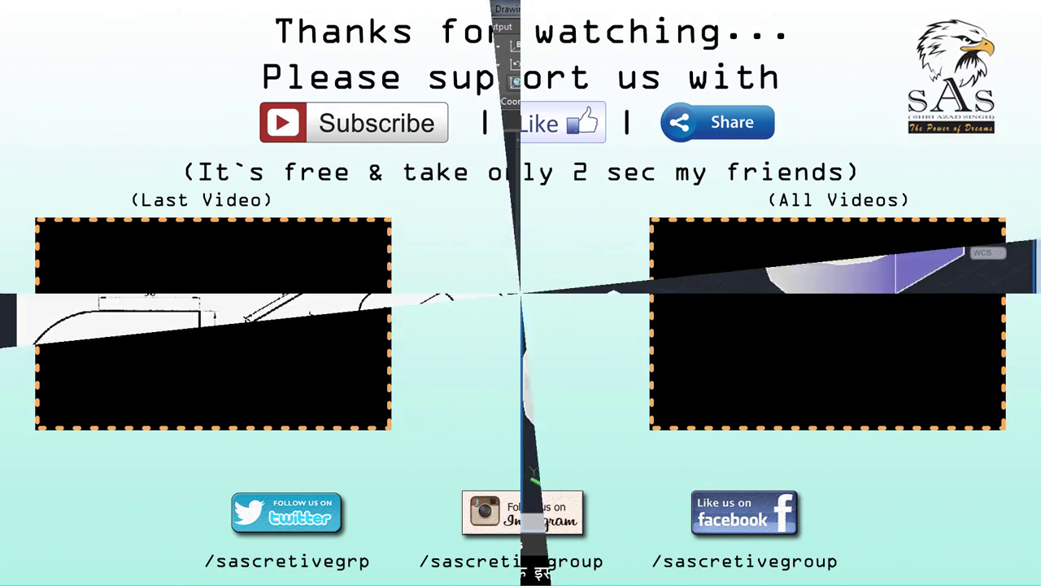